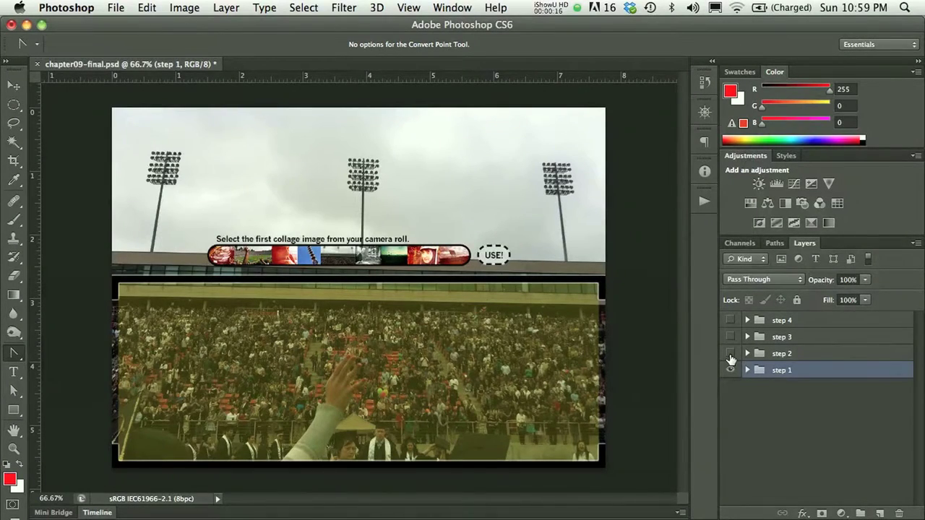
# - Toggle the step 2 and step 3 screens on and off to compare the mockup stages
pyautogui.click(730, 354)
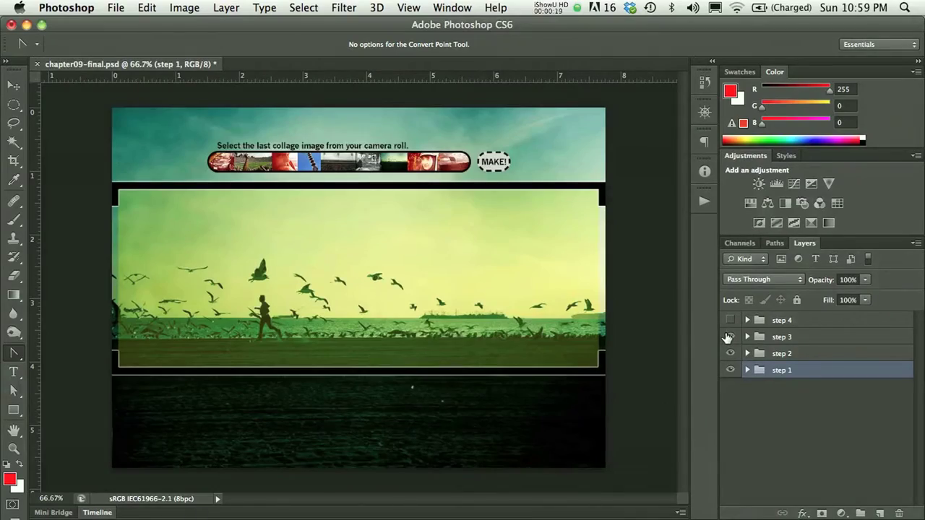
pyautogui.click(729, 337)
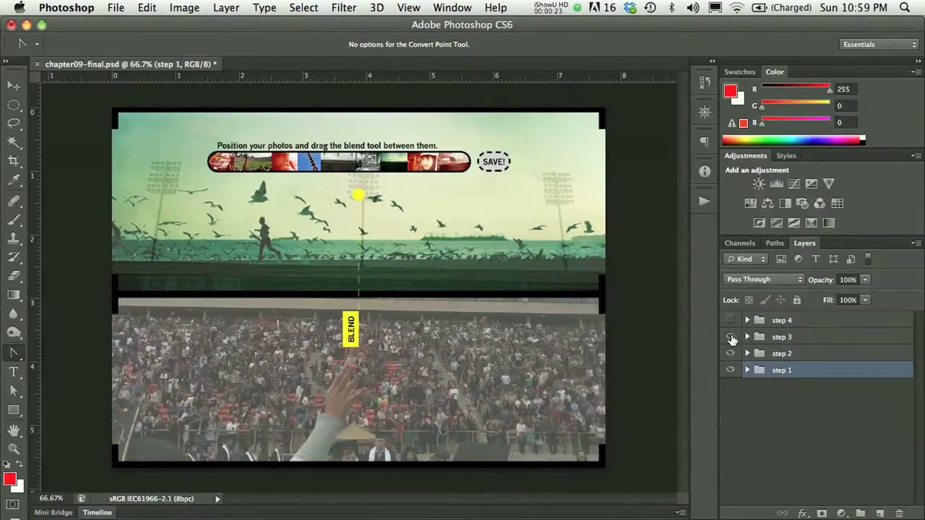
pyautogui.click(731, 338)
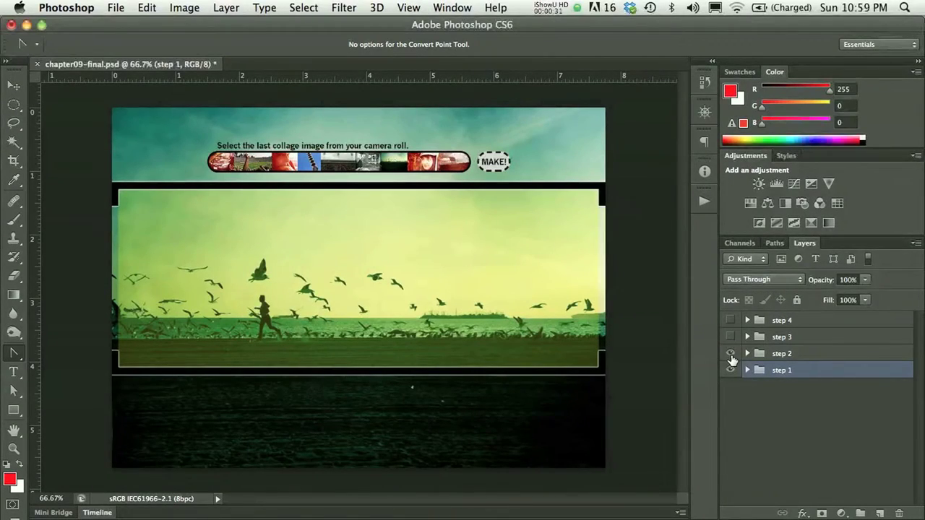
pyautogui.click(731, 354)
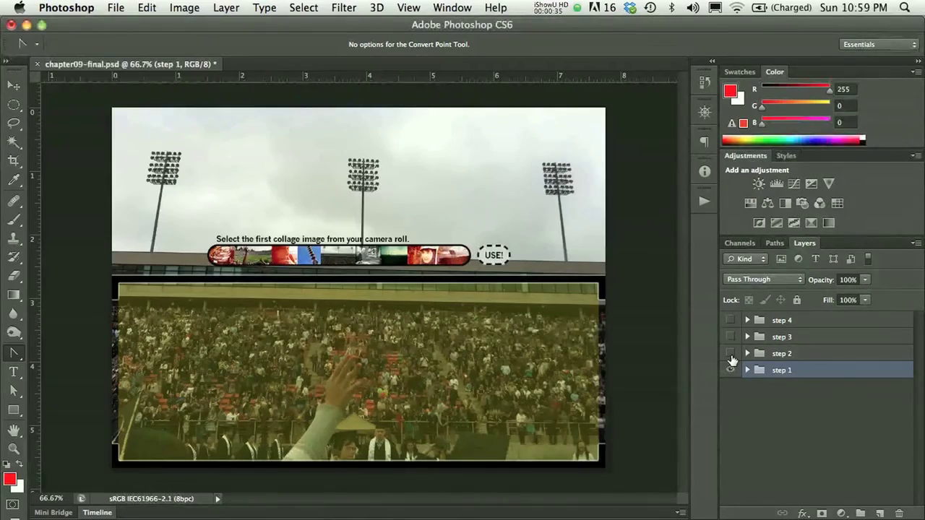
pyautogui.click(731, 354)
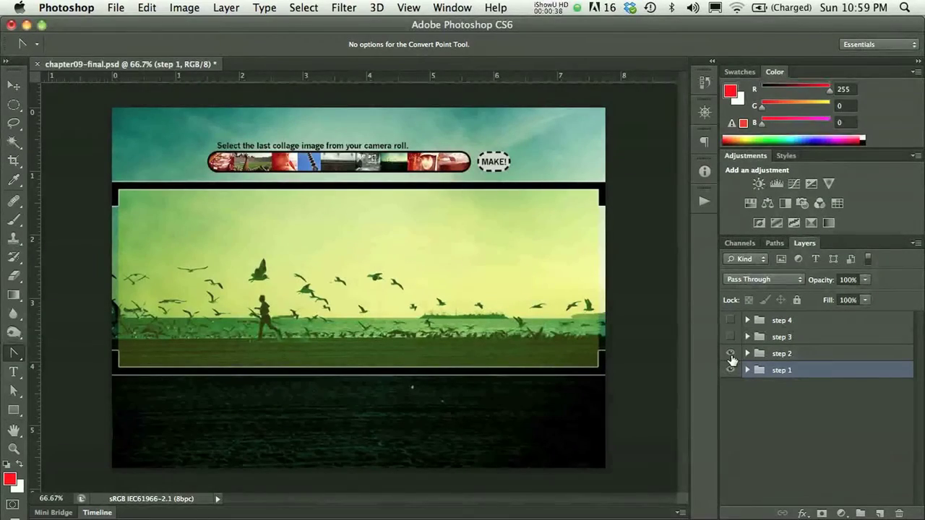
pyautogui.click(730, 354)
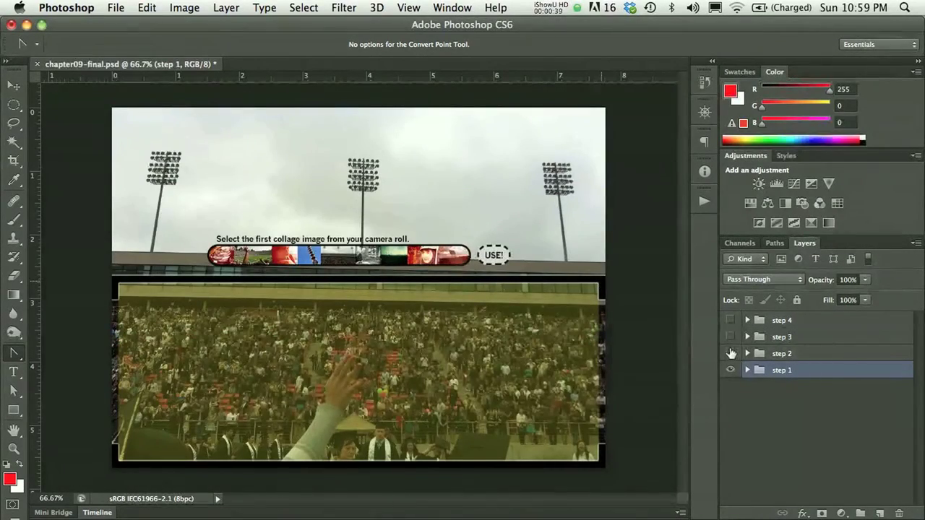
pyautogui.click(730, 354)
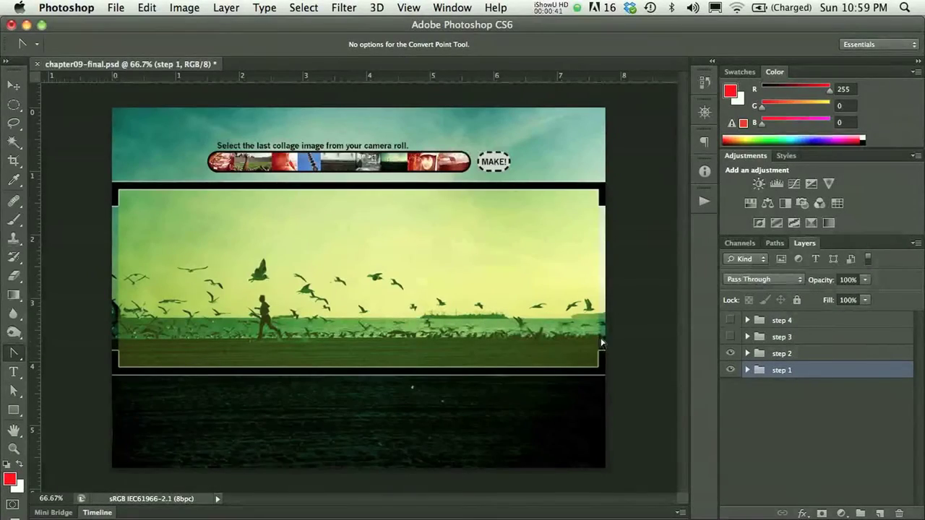
pyautogui.click(731, 354)
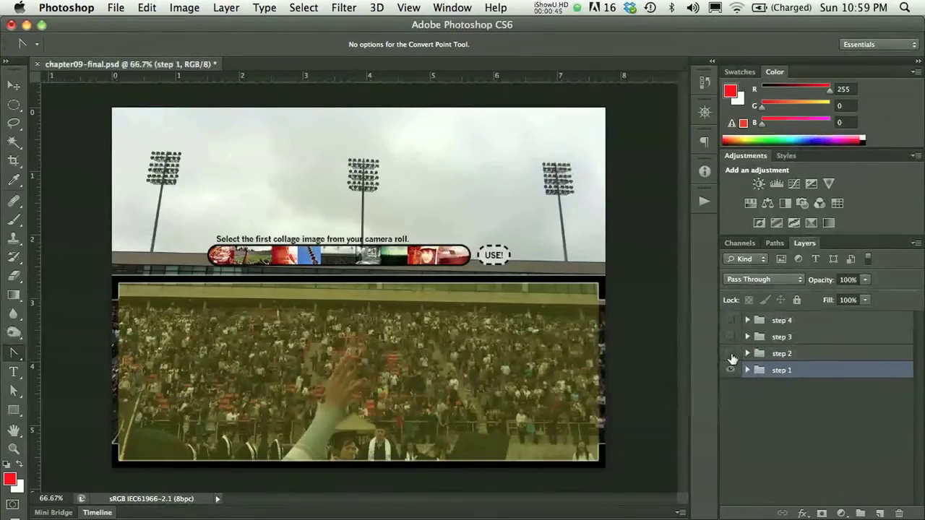
pyautogui.click(731, 355)
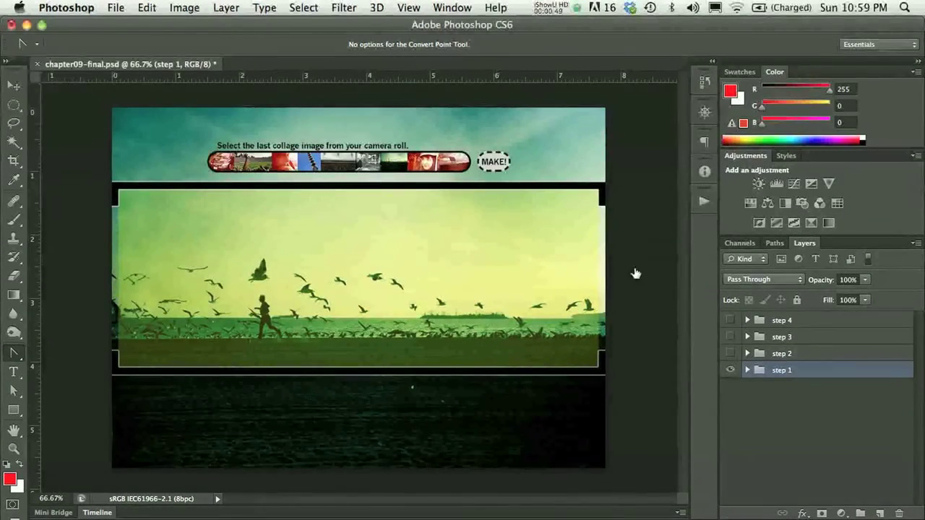
pyautogui.click(730, 353)
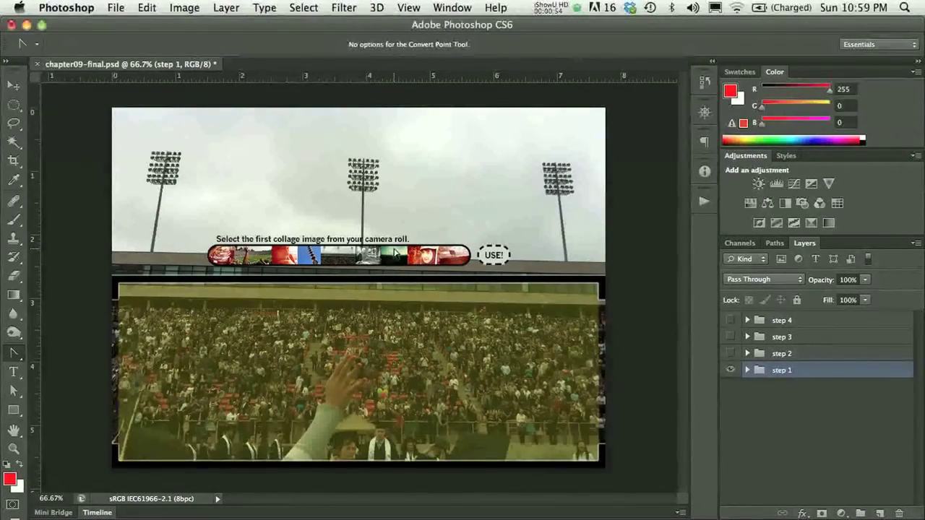
pyautogui.click(731, 354)
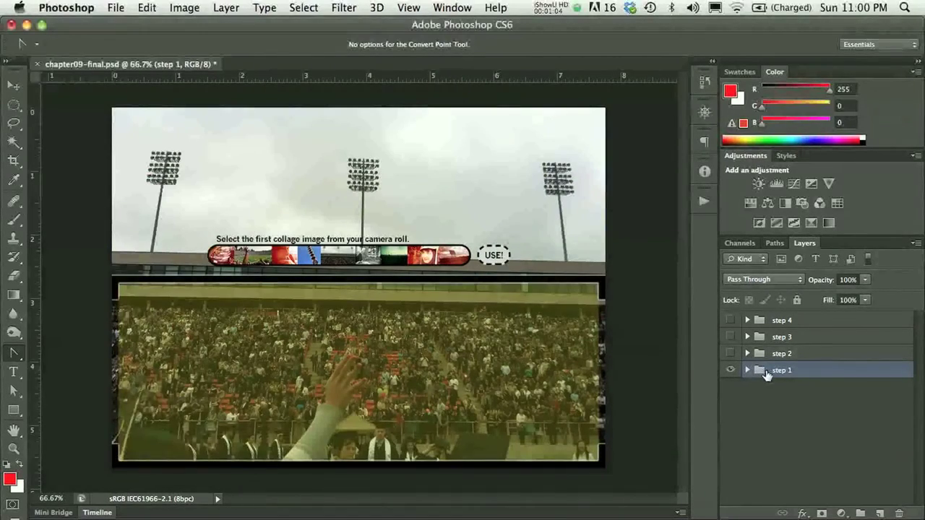
# - Expand the step 1 group to inspect its layers, then collapse it
pyautogui.click(747, 370)
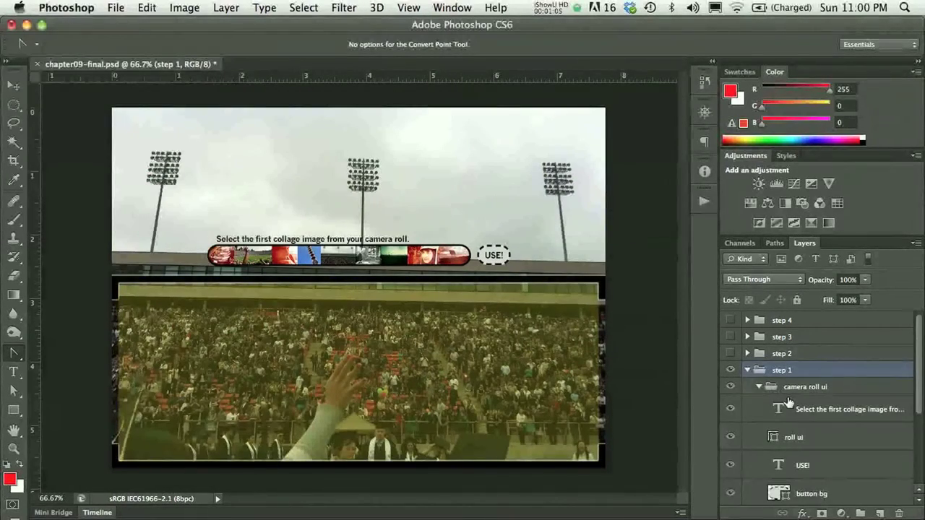
pyautogui.scroll(-6, 788, 403)
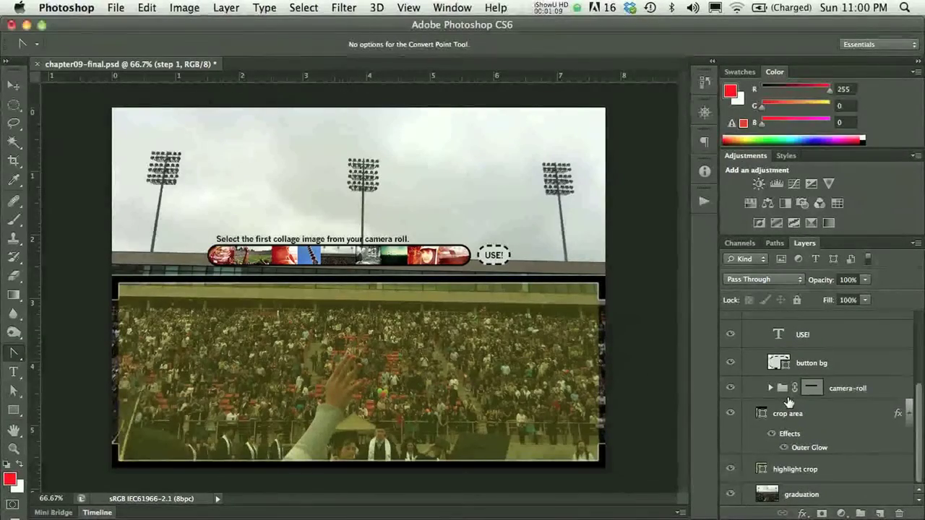
pyautogui.scroll(6, 773, 462)
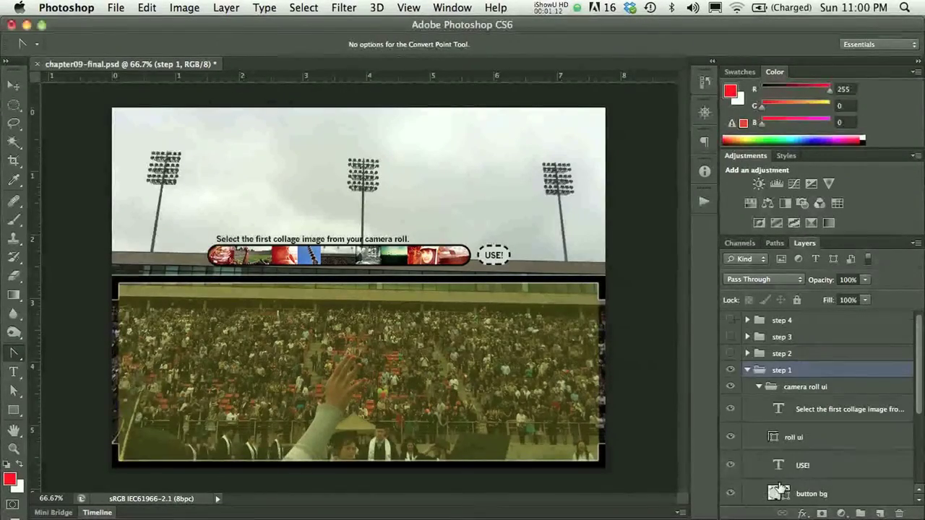
pyautogui.click(747, 370)
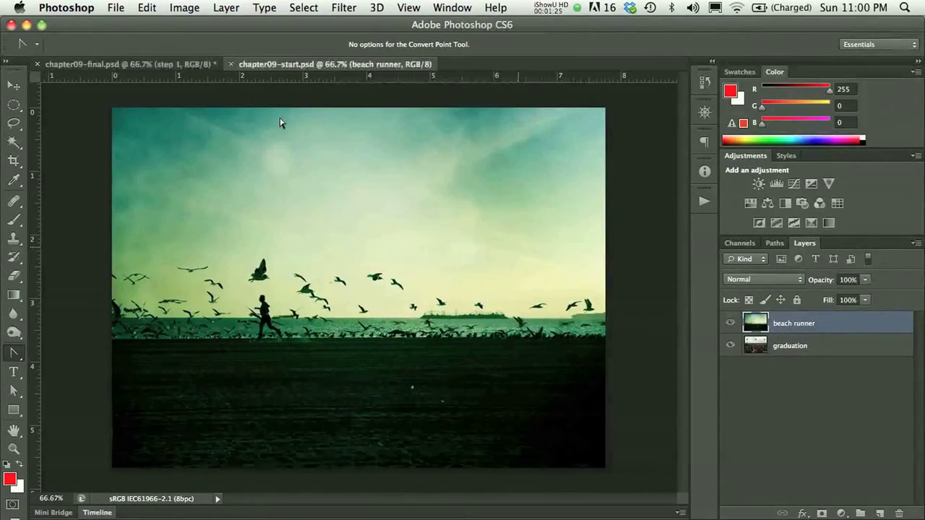
# - Paste the whole beach runner photo into chapter09-final and duplicate the step 1 group
pyautogui.press('super+a')
pyautogui.click(150, 62)
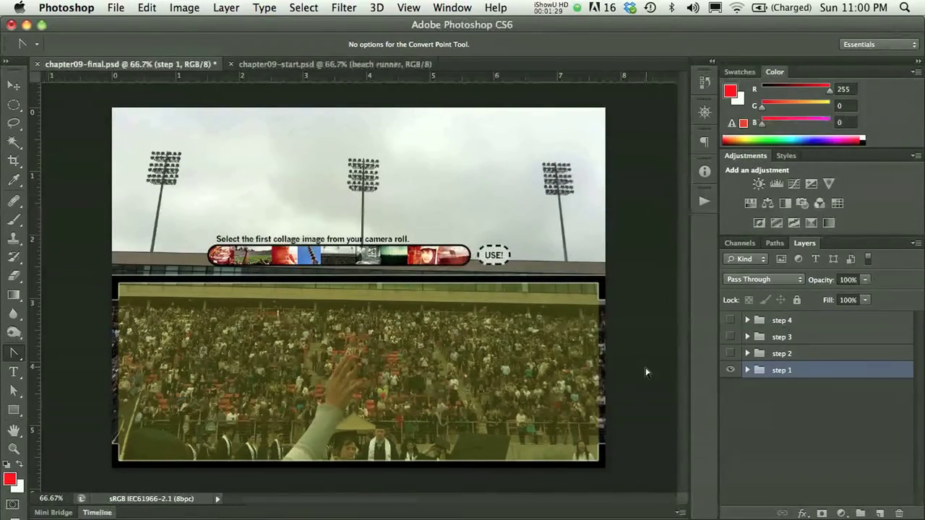
pyautogui.press('super+v')
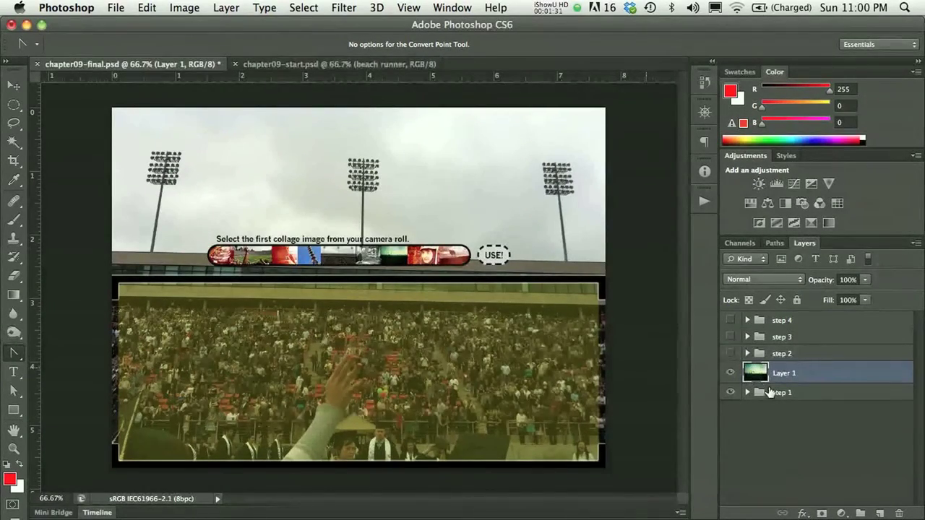
pyautogui.click(771, 392)
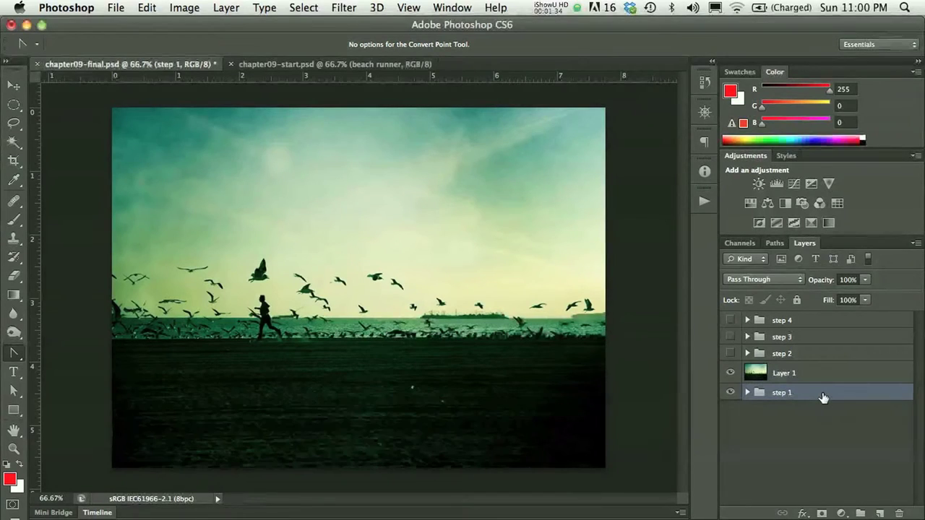
pyautogui.moveTo(823, 398); pyautogui.dragTo(881, 513)
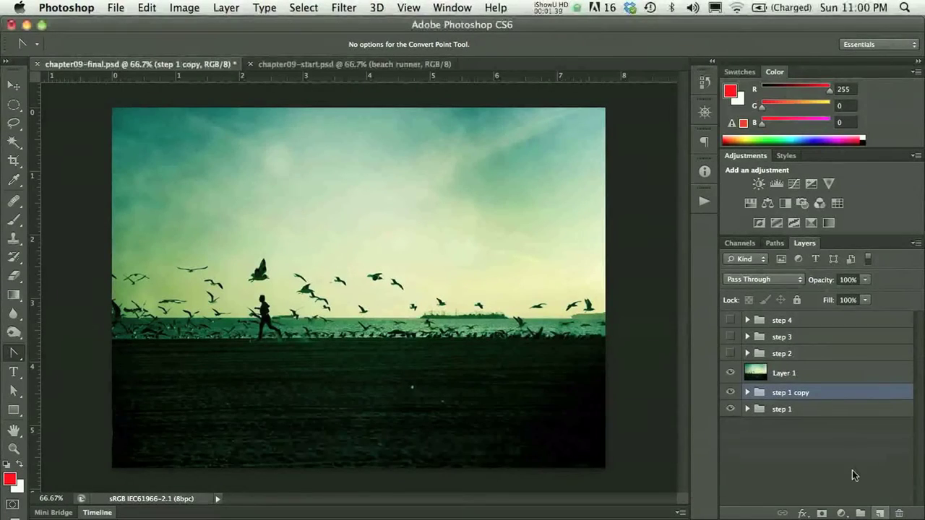
# - Rename the step 1 copy group to 'step 2-anew' and move Layer 1 into it
pyautogui.click(915, 246)
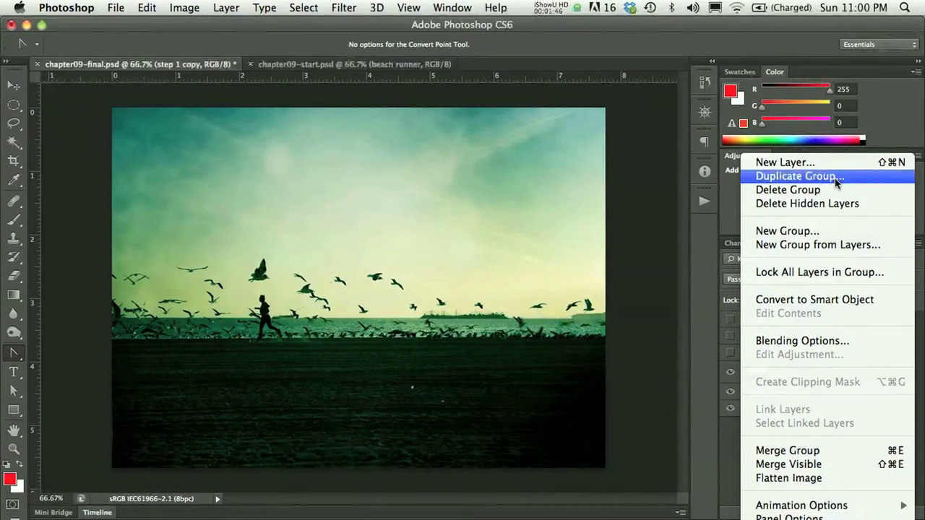
pyautogui.click(783, 392)
pyautogui.doubleClick(782, 392)
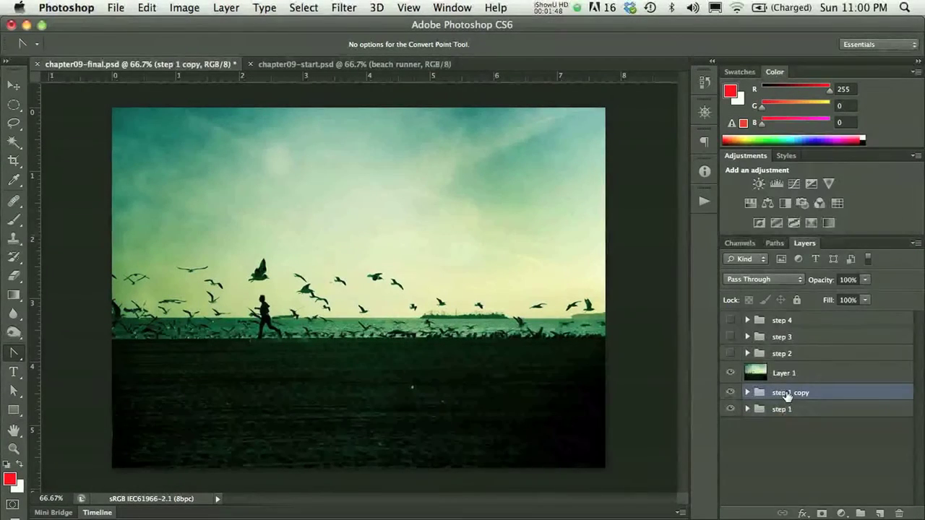
pyautogui.write('step 2-')
pyautogui.write('anew')
pyautogui.press('Return')
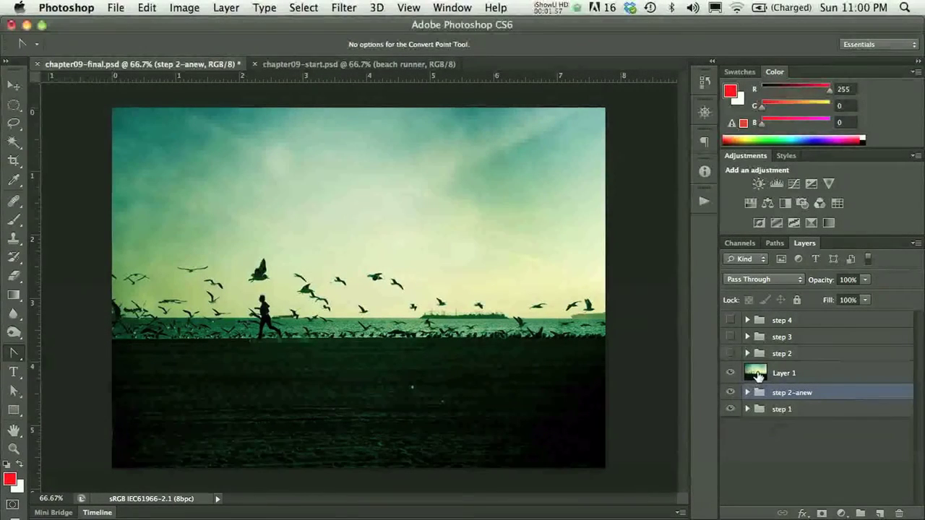
pyautogui.moveTo(756, 370); pyautogui.dragTo(759, 392)
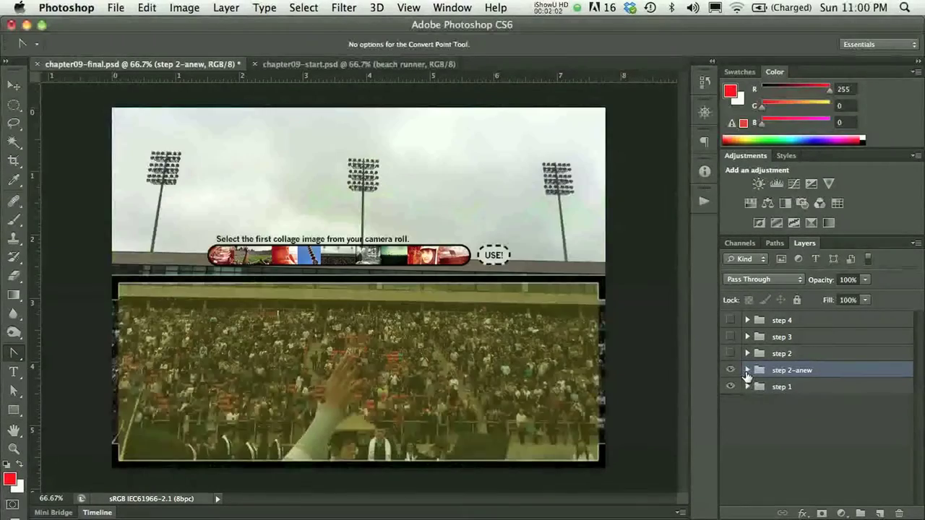
# - Expand step 2-anew, hide graduation, and rename Layer 1 to 'beach runner'
pyautogui.click(747, 370)
pyautogui.scroll(-5, 821, 383)
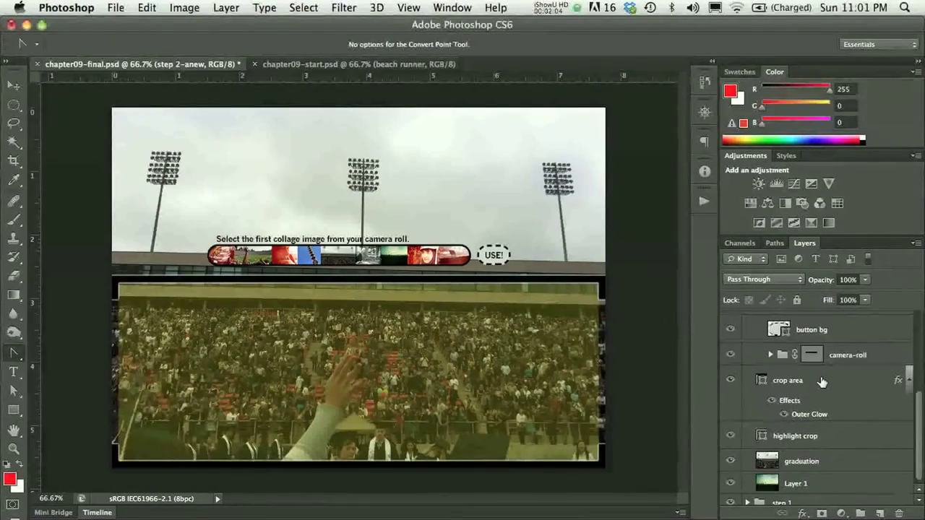
pyautogui.scroll(-1, 821, 383)
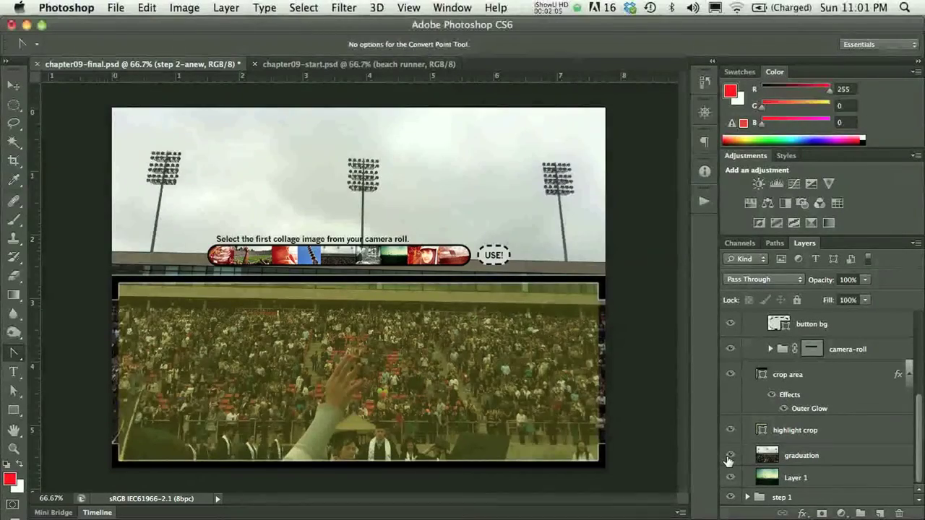
pyautogui.click(728, 457)
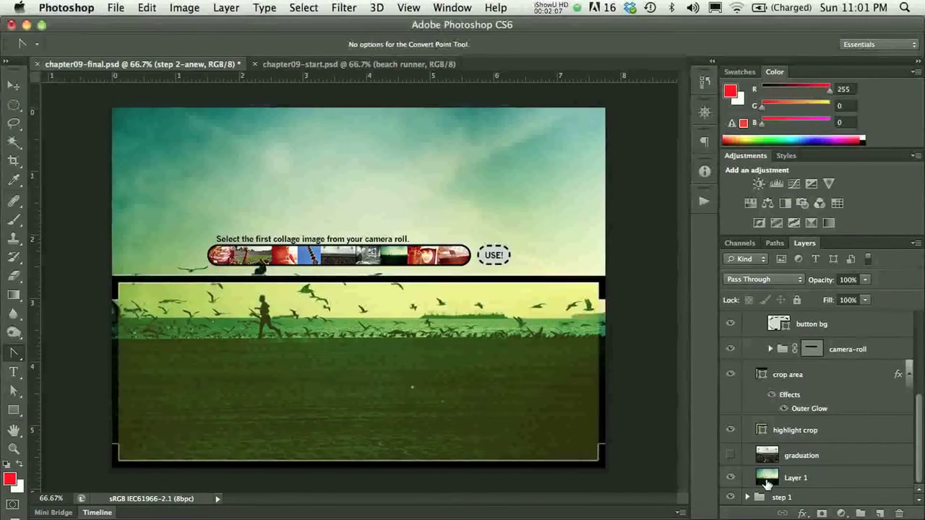
pyautogui.doubleClick(796, 478)
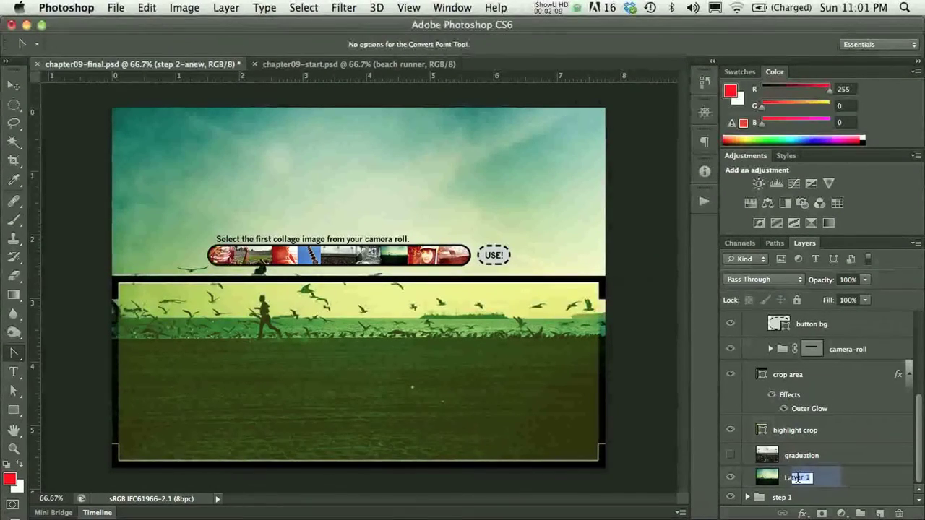
pyautogui.write('beach runner')
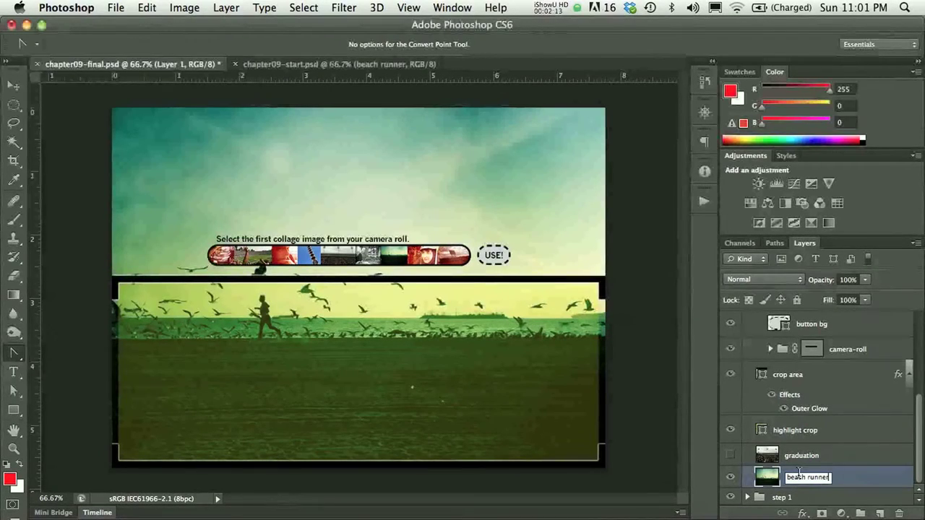
pyautogui.press('Return')
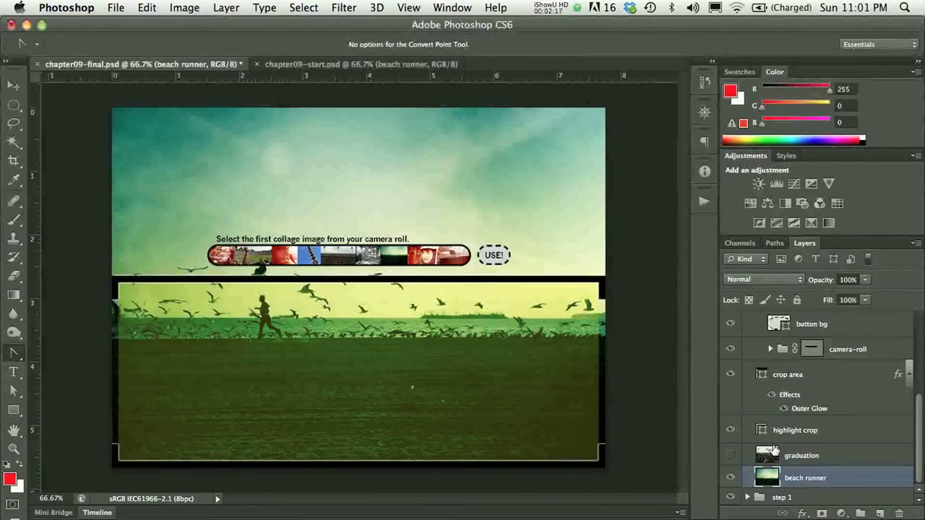
# - Toggle the graduation layer to compare, leaving it hidden, and select highlight crop
pyautogui.click(730, 456)
pyautogui.click(731, 457)
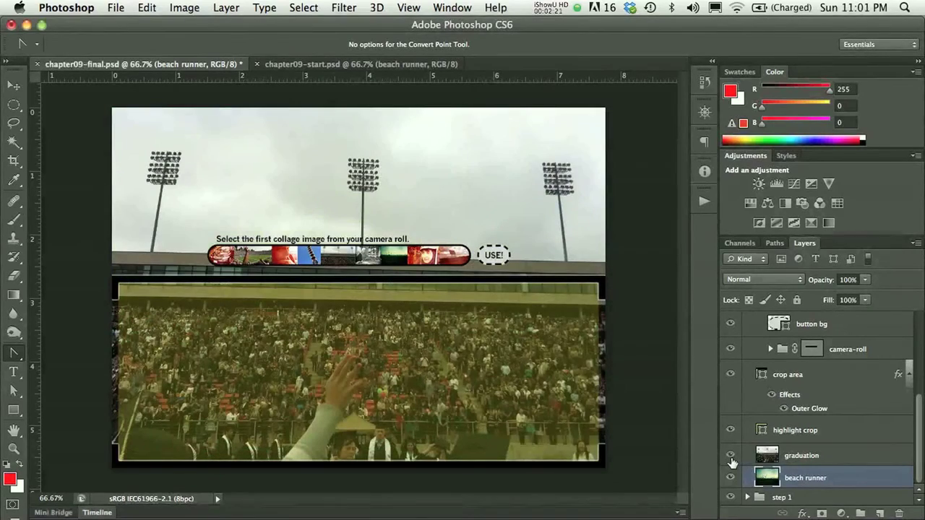
pyautogui.click(731, 457)
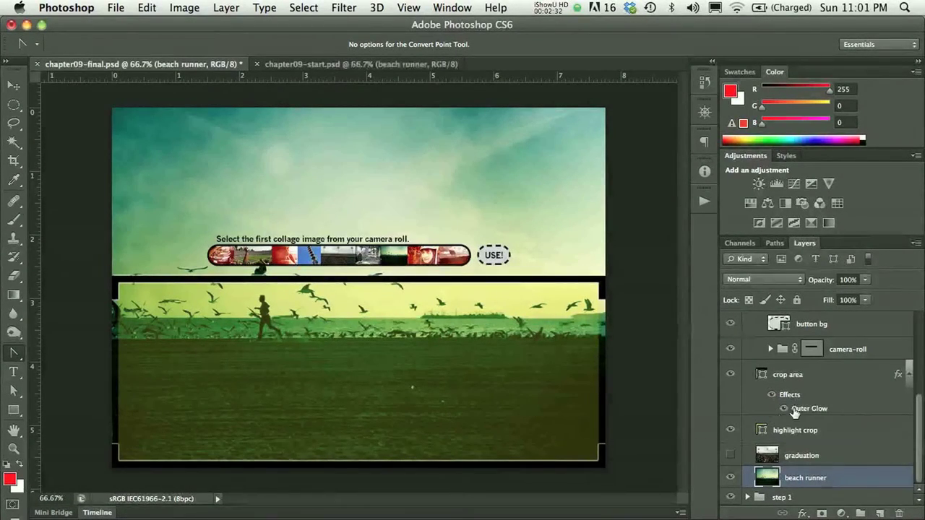
pyautogui.click(794, 434)
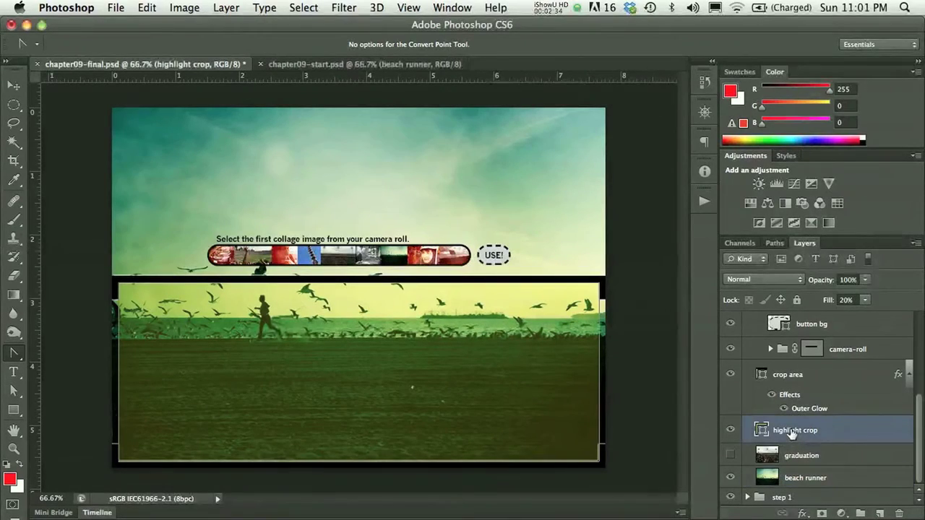
# - Select the crop area and highlight crop layers and move both frames up about 72 px
pyautogui.click(781, 377)
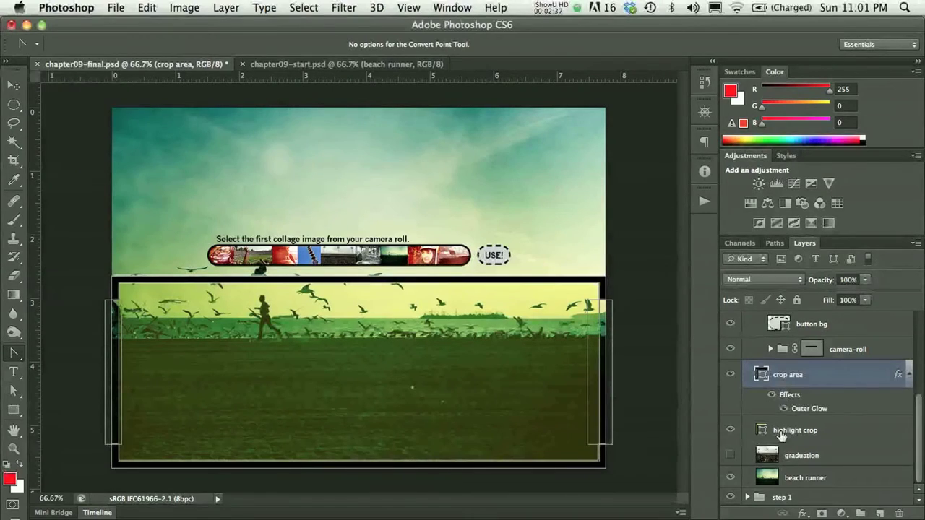
pyautogui.click(731, 374)
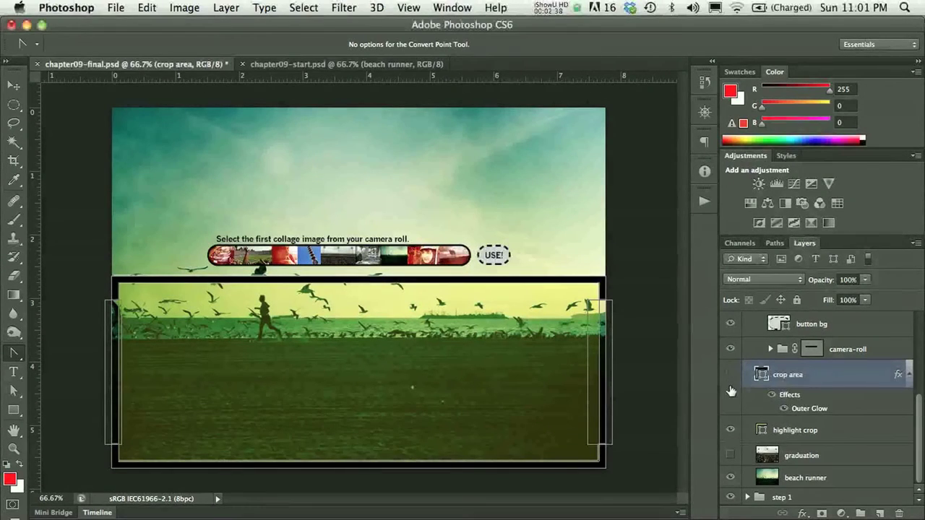
pyautogui.click(730, 430)
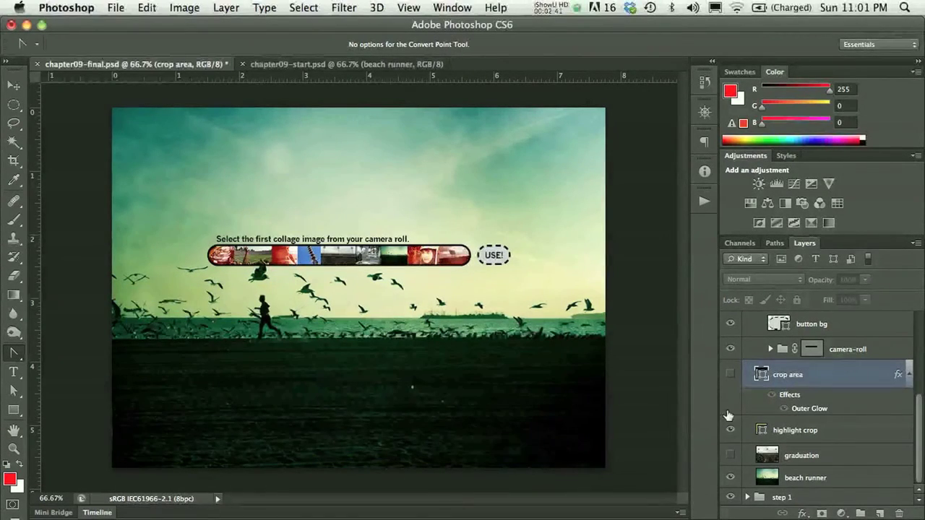
pyautogui.click(730, 374)
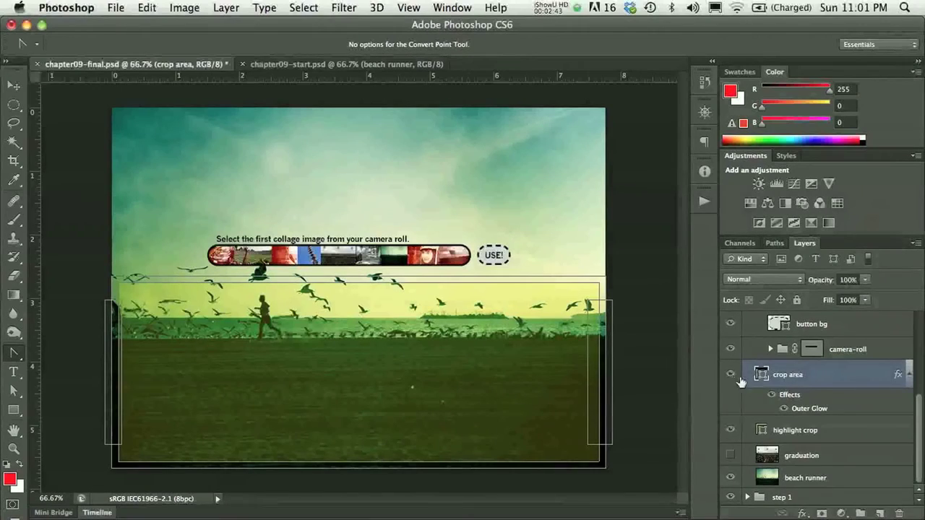
pyautogui.keyDown('shift'); pyautogui.click(804, 434); pyautogui.keyUp('shift')
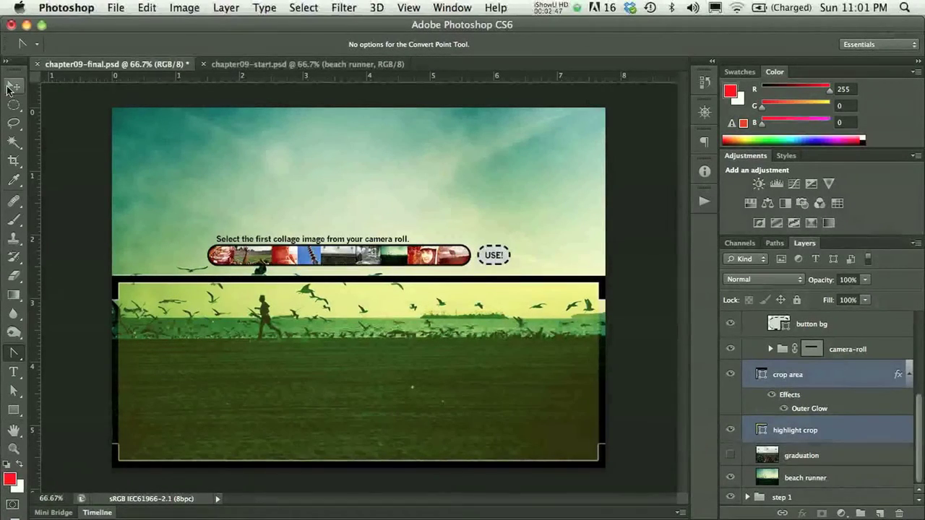
pyautogui.press('v')
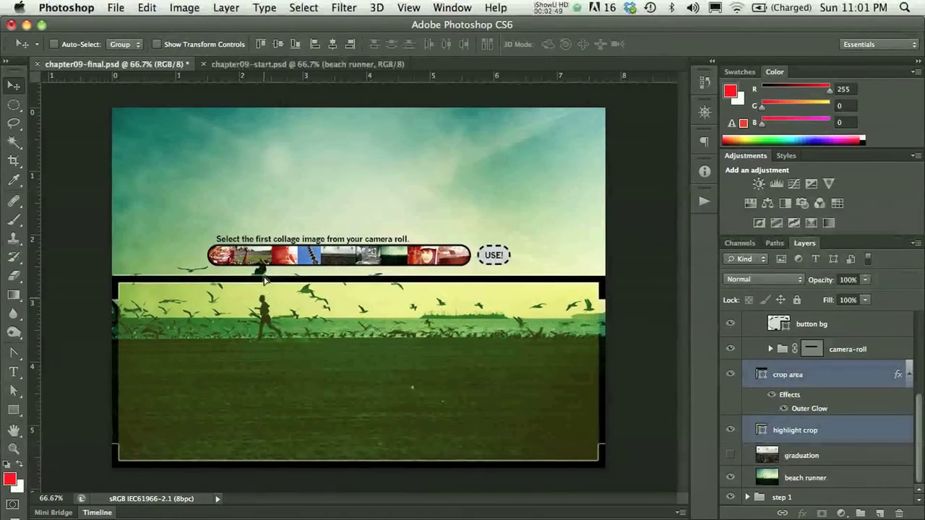
pyautogui.moveTo(266, 284); pyautogui.dragTo(260, 217)
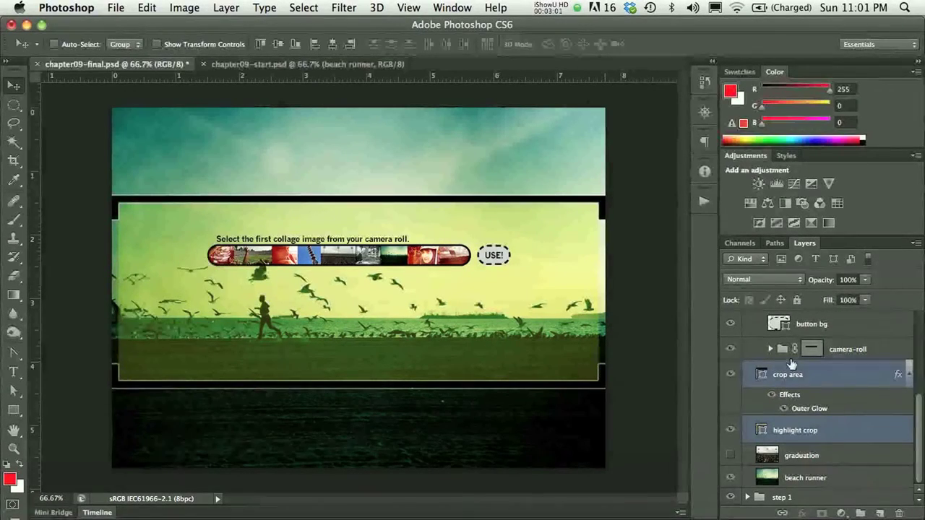
pyautogui.click(851, 350)
# - Move the camera roll ui layers and instruction text up above the crop frame
pyautogui.scroll(2, 852, 350)
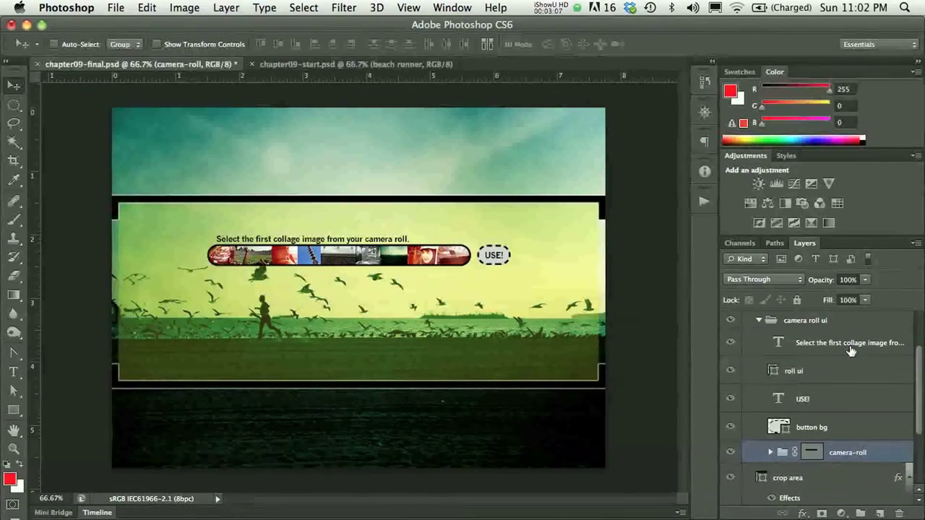
pyautogui.moveTo(853, 442); pyautogui.dragTo(836, 372)
pyautogui.keyDown('shift'); pyautogui.click(837, 372); pyautogui.keyUp('shift')
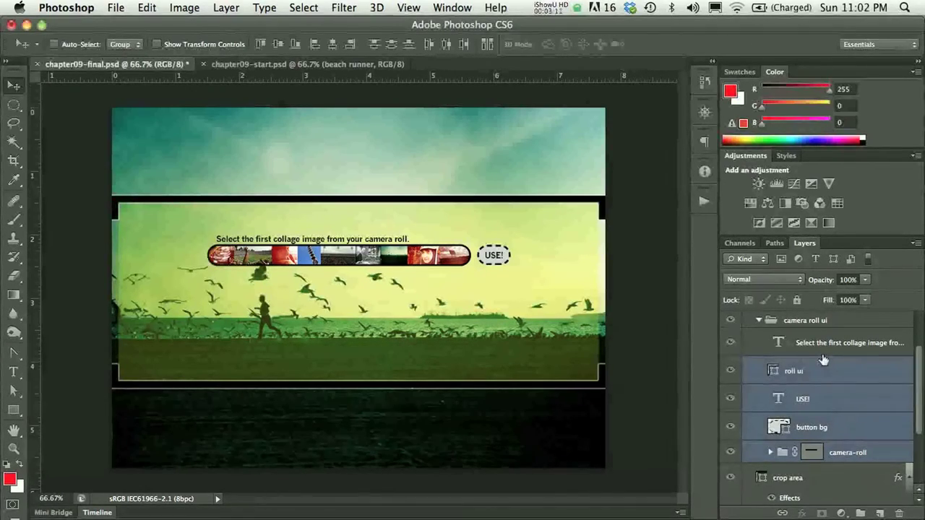
pyautogui.keyDown('shift'); pyautogui.click(811, 349); pyautogui.keyUp('shift')
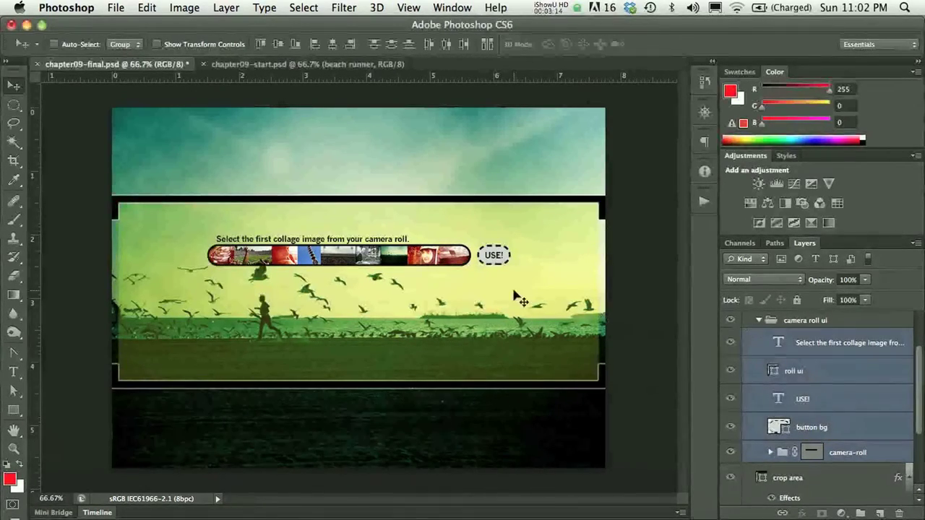
pyautogui.moveTo(442, 256); pyautogui.dragTo(431, 176)
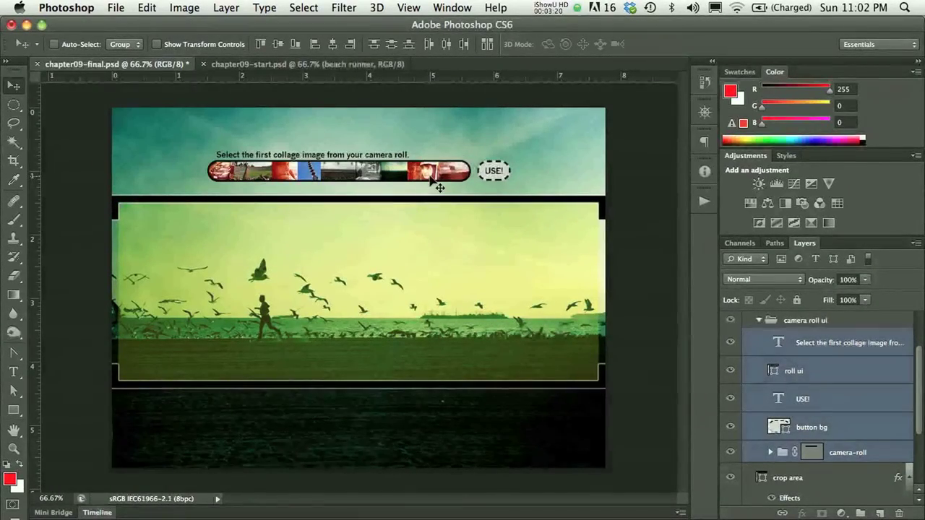
pyautogui.click(806, 377)
pyautogui.click(802, 349)
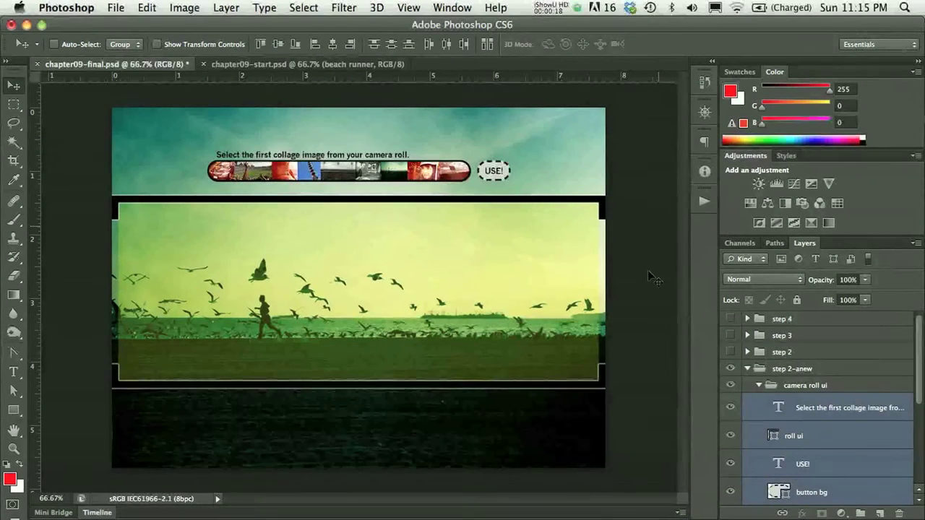
# - Change the camera-roll button's text from USE! to MAKE!
pyautogui.click(778, 431)
pyautogui.click(786, 466)
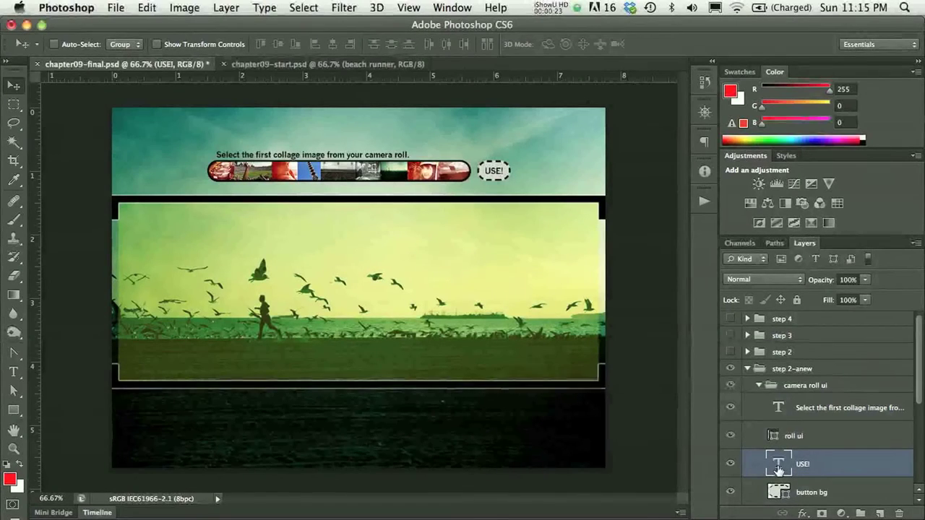
pyautogui.press('t')
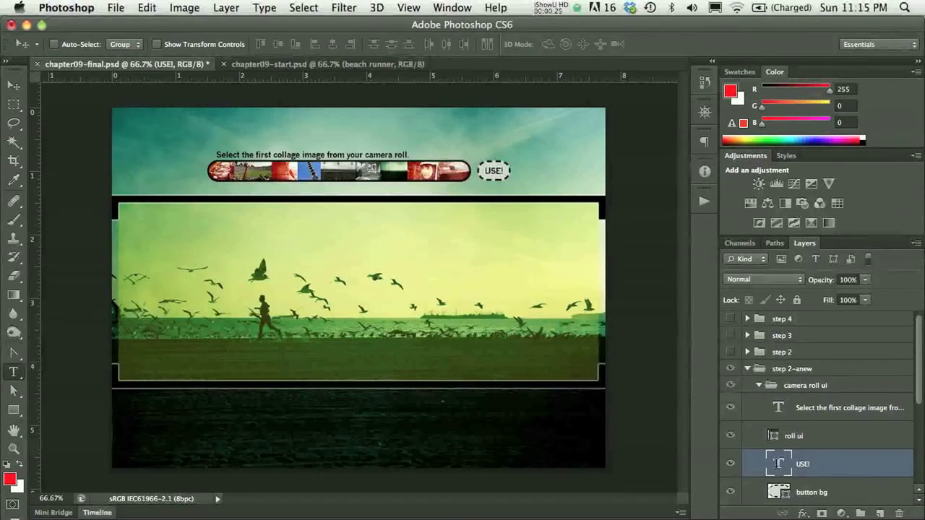
pyautogui.doubleClick(778, 466)
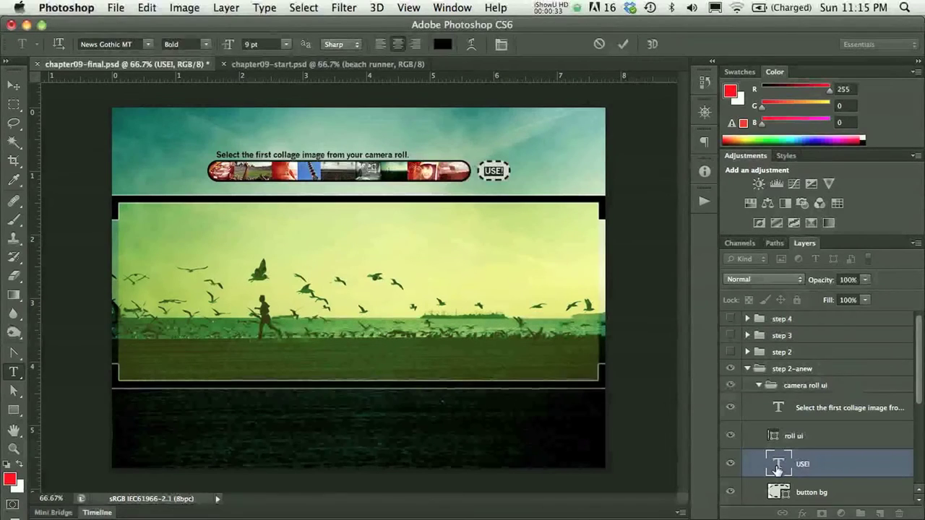
pyautogui.doubleClick(777, 468)
pyautogui.write('MAKE!')
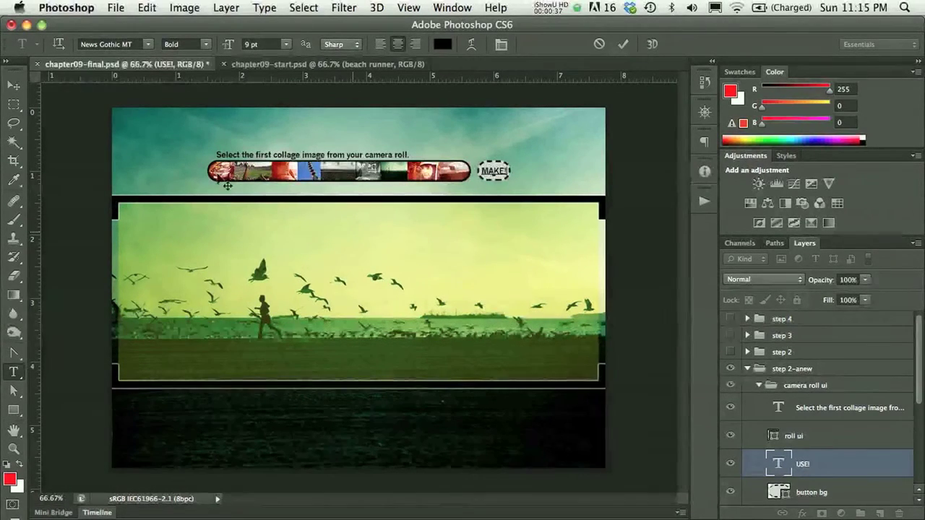
pyautogui.click(13, 84)
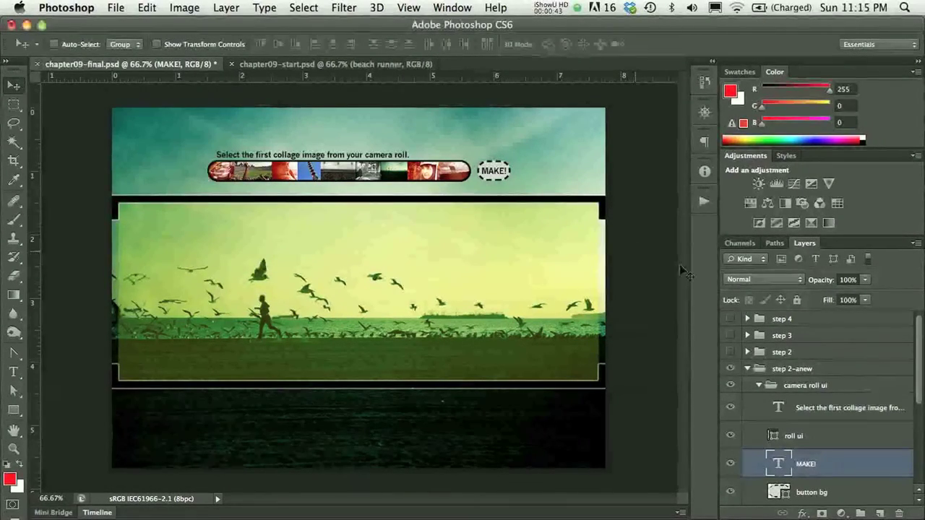
# - Show the step 3 screen and duplicate step 2-anew as a group named 'step 3-anew'
pyautogui.click(748, 369)
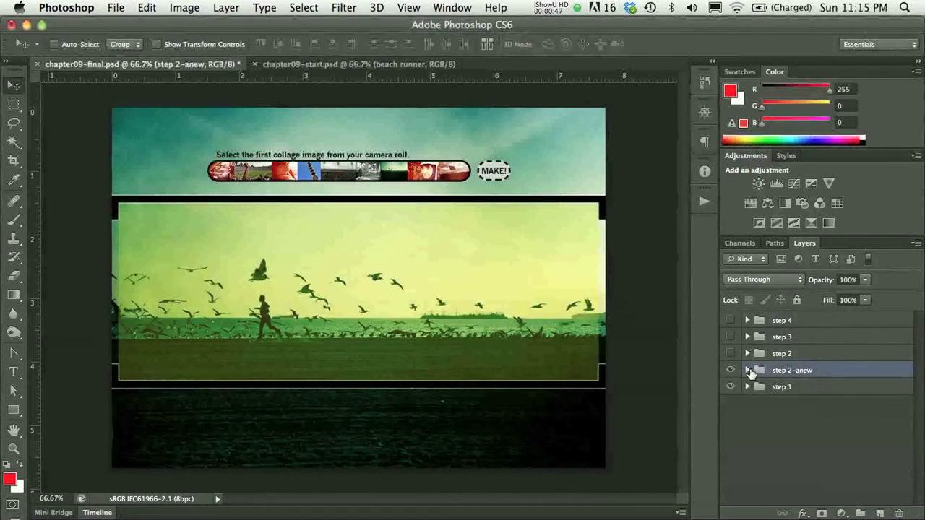
pyautogui.click(731, 338)
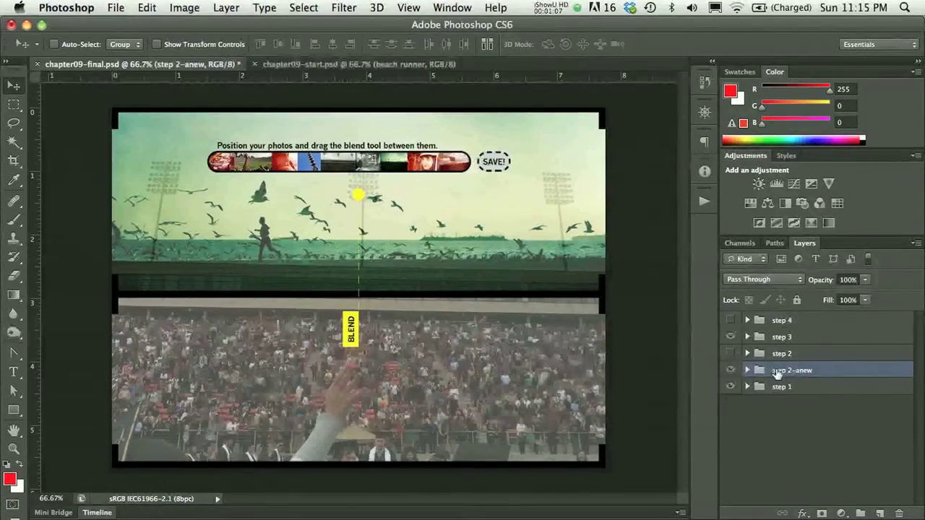
pyautogui.click(916, 244)
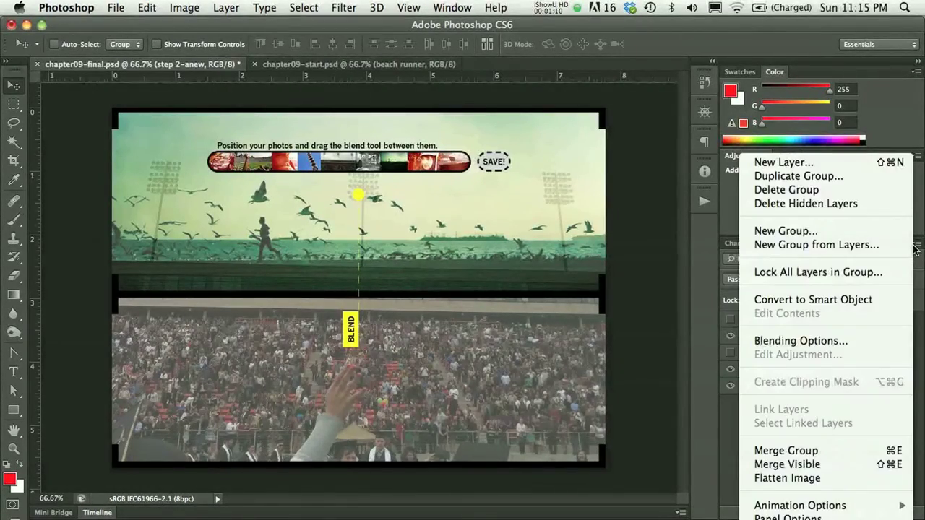
pyautogui.click(848, 185)
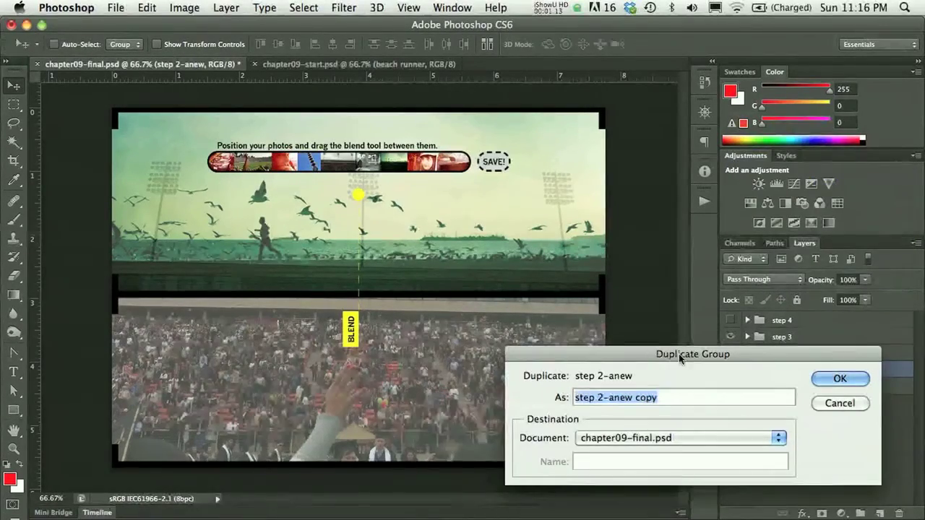
pyautogui.click(604, 396)
pyautogui.press('BackSpace')
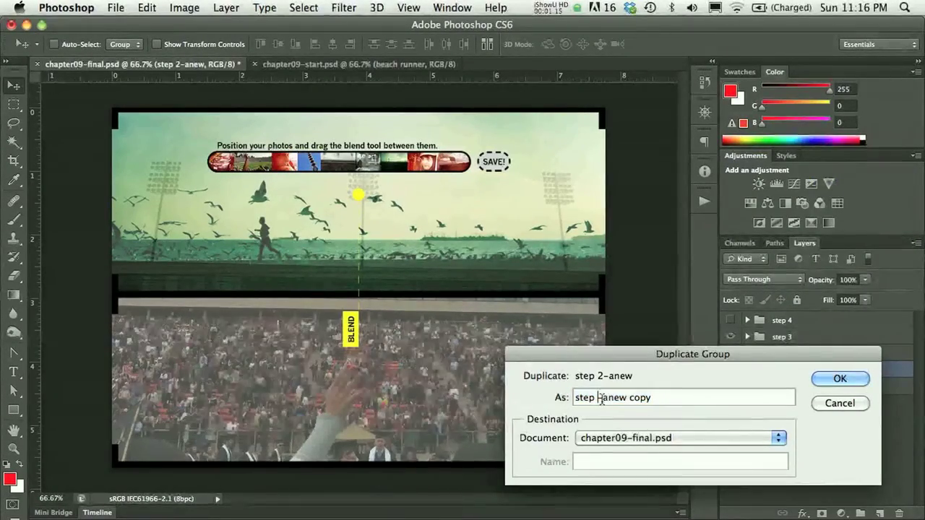
pyautogui.write('3')
pyautogui.press('End')
pyautogui.press('BackSpace')
pyautogui.press('BackSpace')
pyautogui.press('BackSpace')
pyautogui.press('BackSpace')
pyautogui.press('BackSpace')
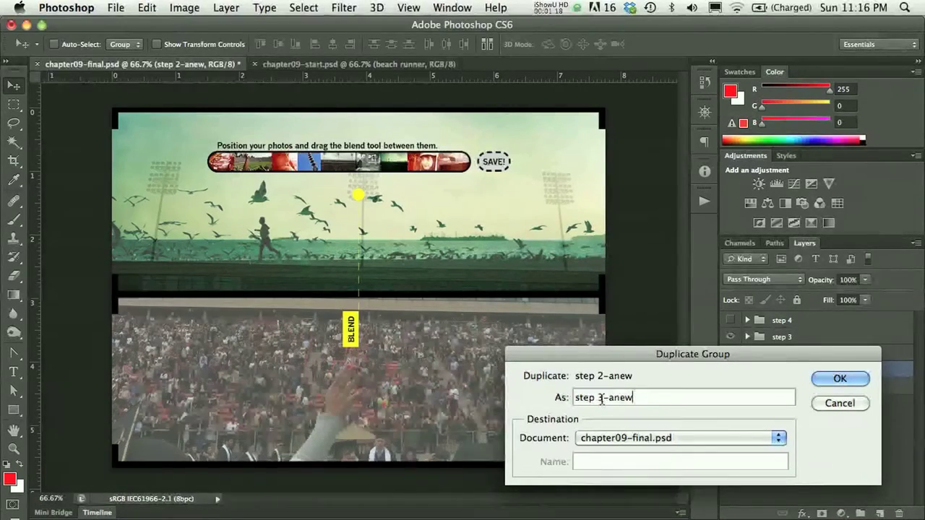
pyautogui.press('Return')
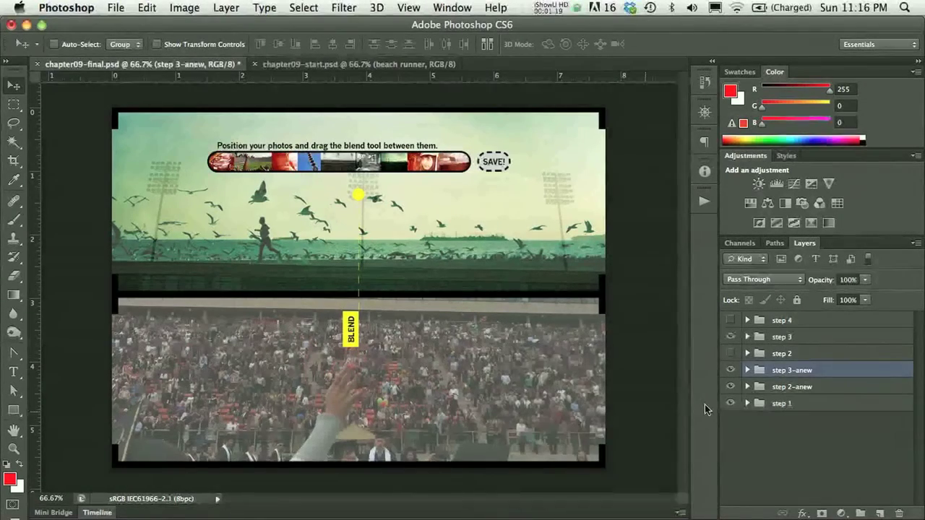
pyautogui.click(747, 370)
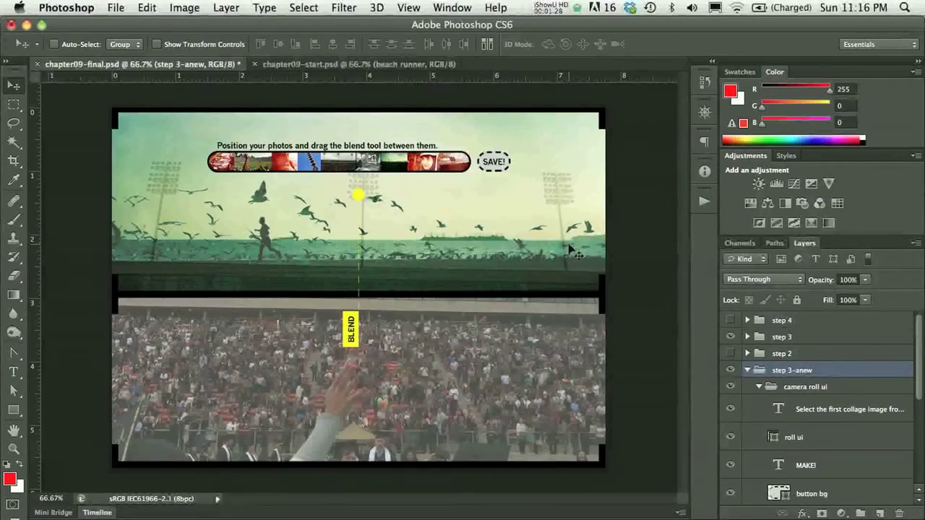
# - Hide step 3 and set the beach runner and graduation layers to 70% opacity
pyautogui.click(730, 337)
pyautogui.scroll(-5, 794, 391)
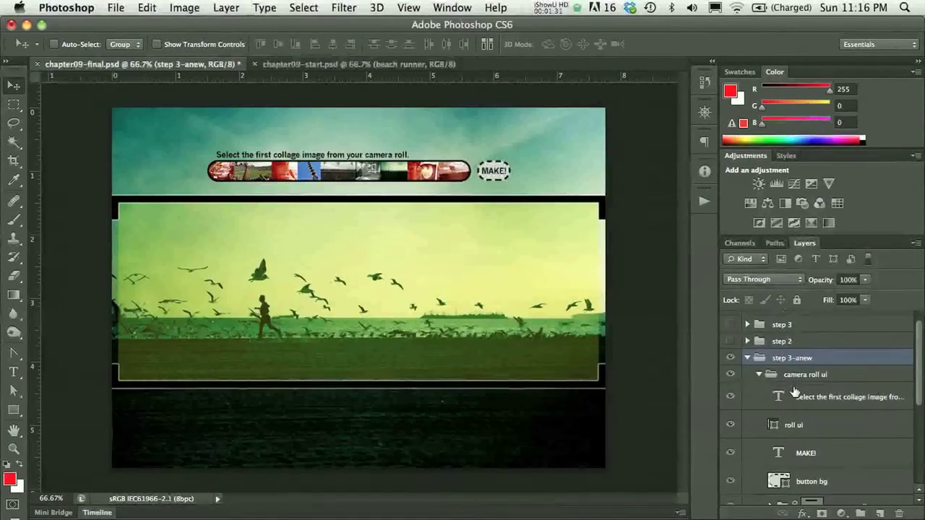
pyautogui.scroll(-4, 794, 391)
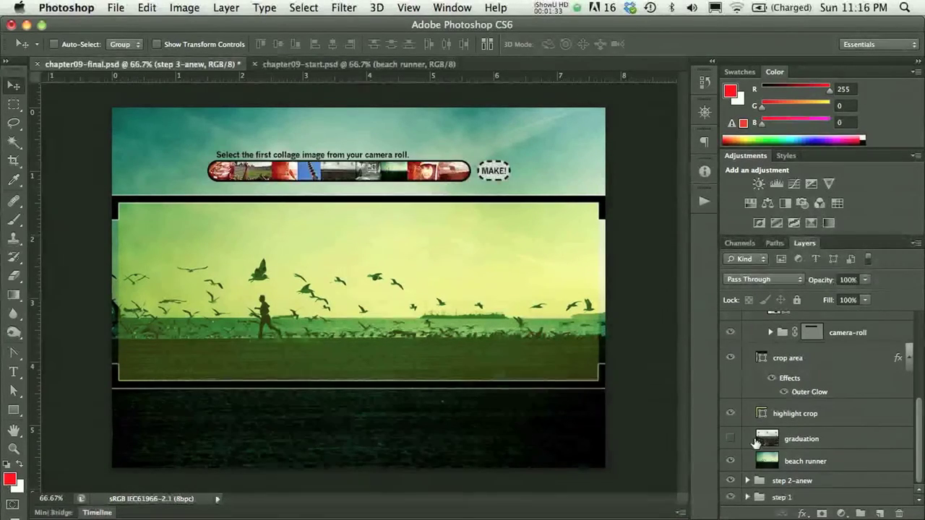
pyautogui.click(775, 462)
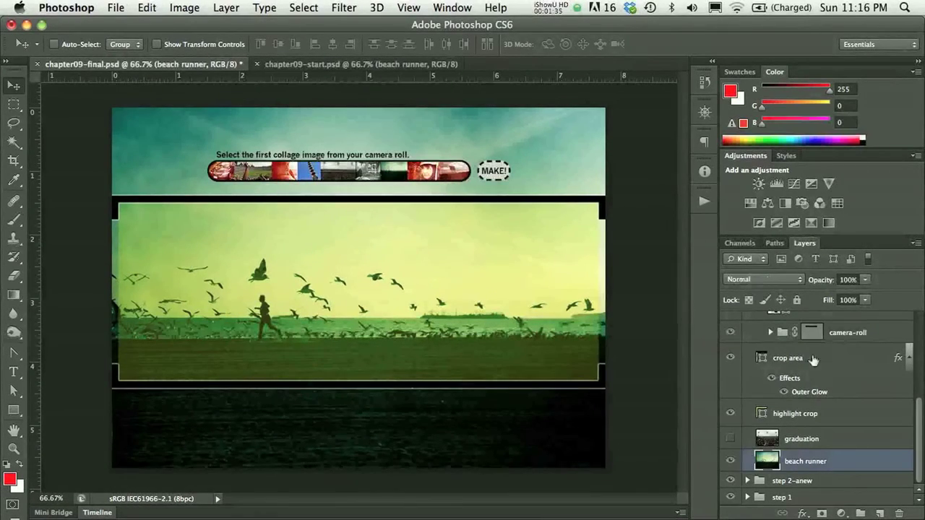
pyautogui.click(845, 280)
pyautogui.write('70')
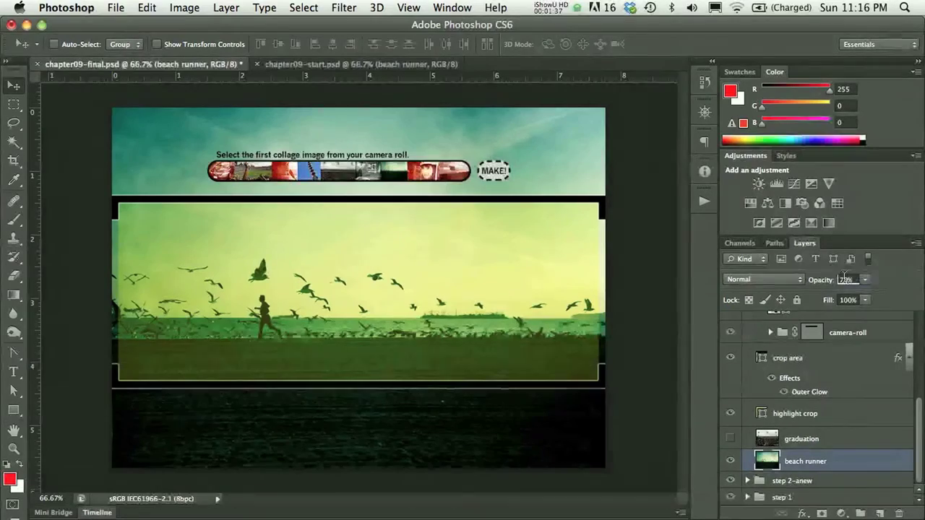
pyautogui.press('Return')
pyautogui.click(785, 440)
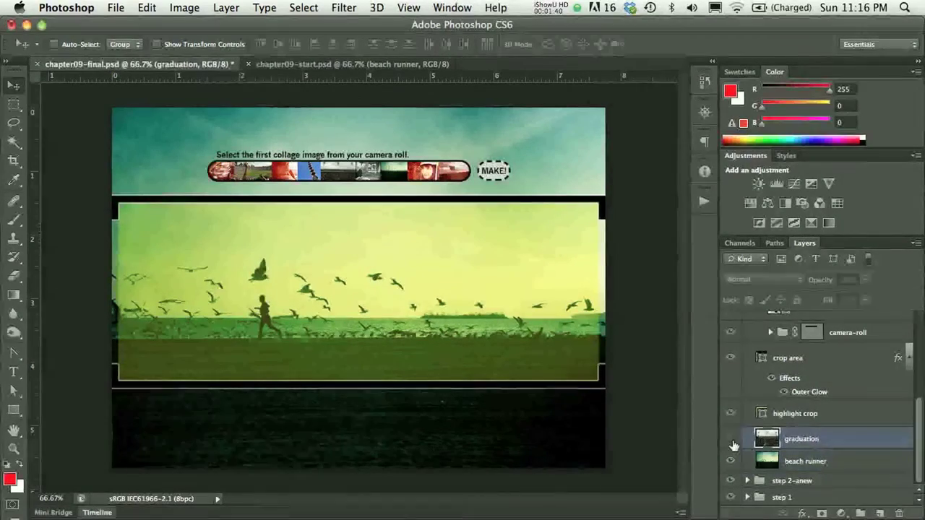
pyautogui.click(730, 439)
pyautogui.click(847, 280)
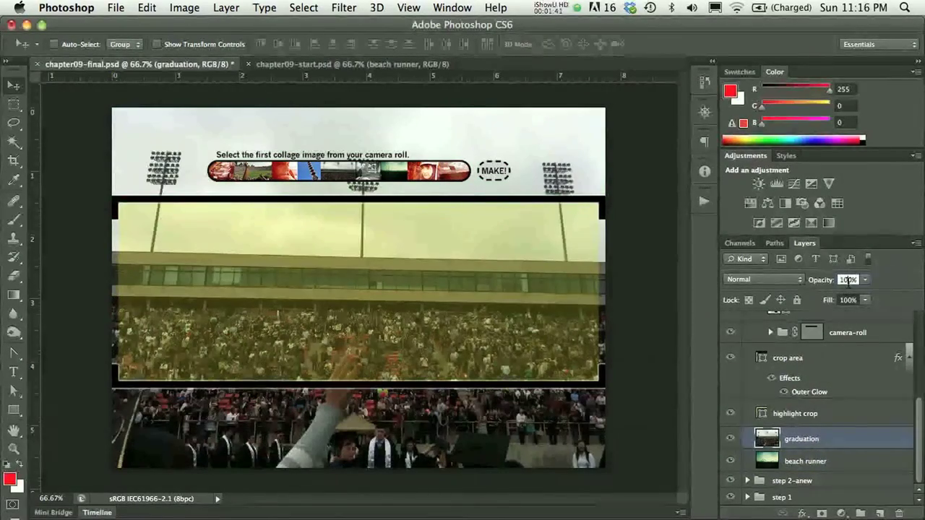
pyautogui.write('70')
pyautogui.press('Return')
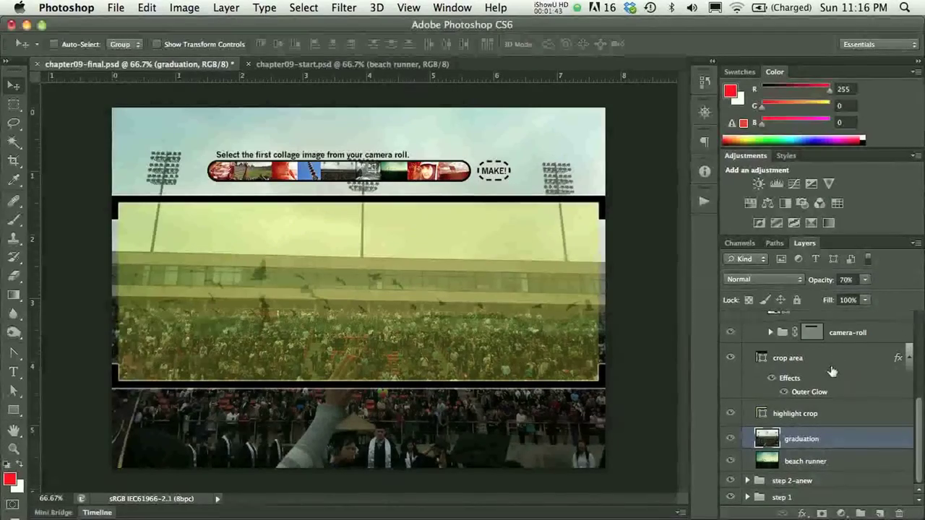
# - Add a white-filled layer named 'white' beneath beach runner
pyautogui.click(836, 462)
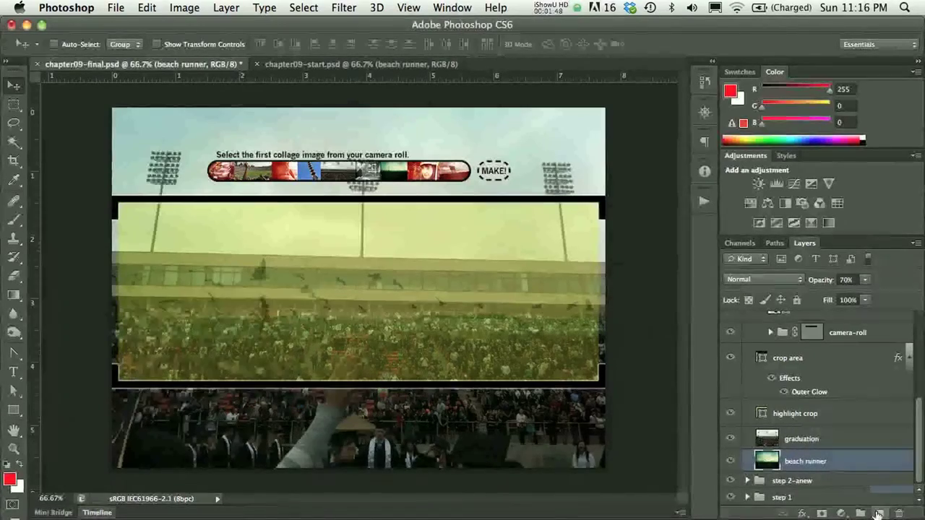
pyautogui.moveTo(877, 514); pyautogui.dragTo(793, 490)
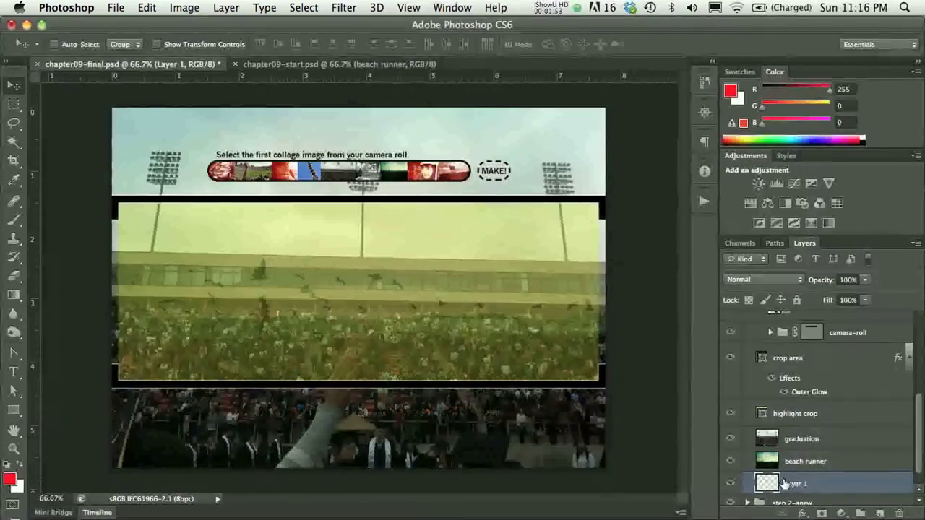
pyautogui.press('super+BackSpace')
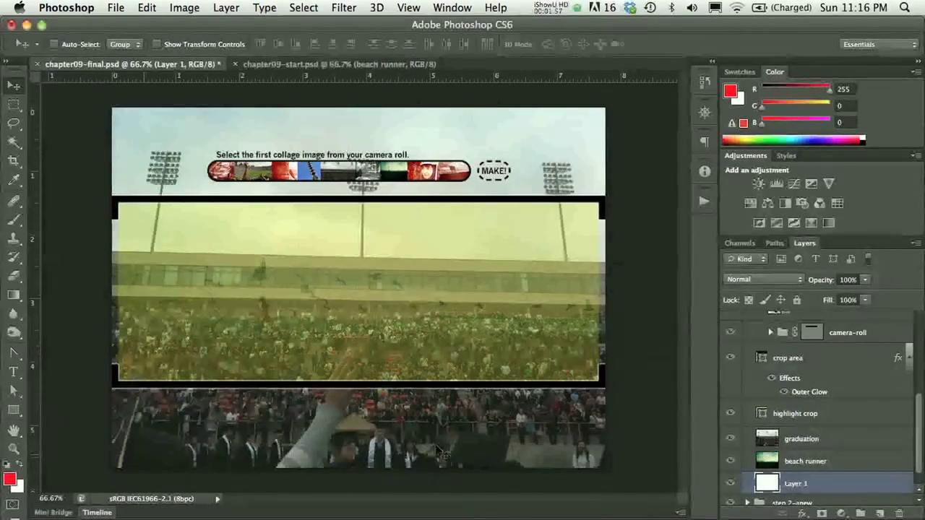
pyautogui.doubleClick(795, 483)
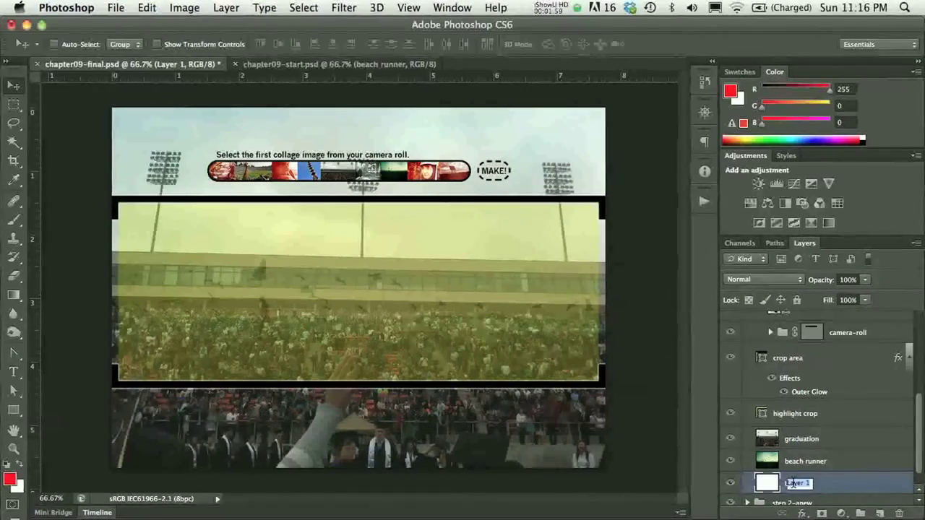
pyautogui.write('white')
pyautogui.press('Return')
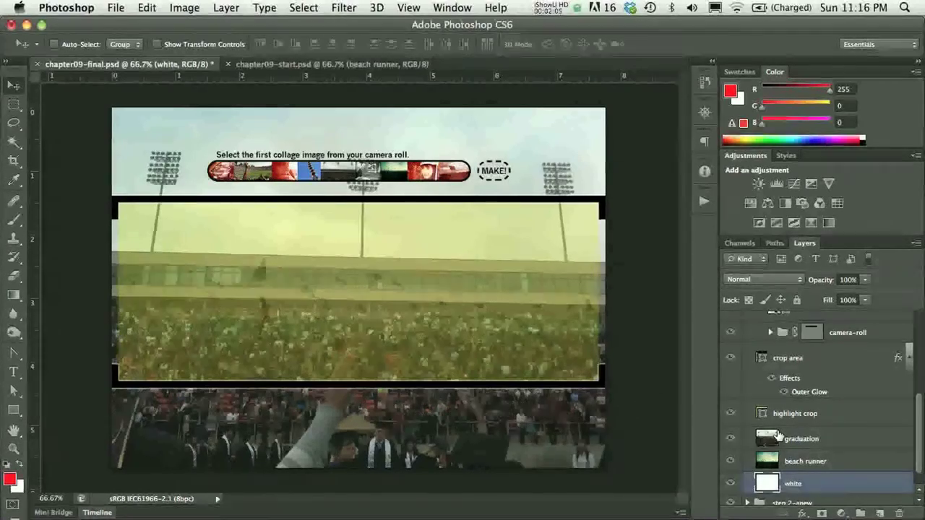
pyautogui.scroll(2, 778, 433)
pyautogui.scroll(3, 778, 434)
pyautogui.scroll(-3, 779, 434)
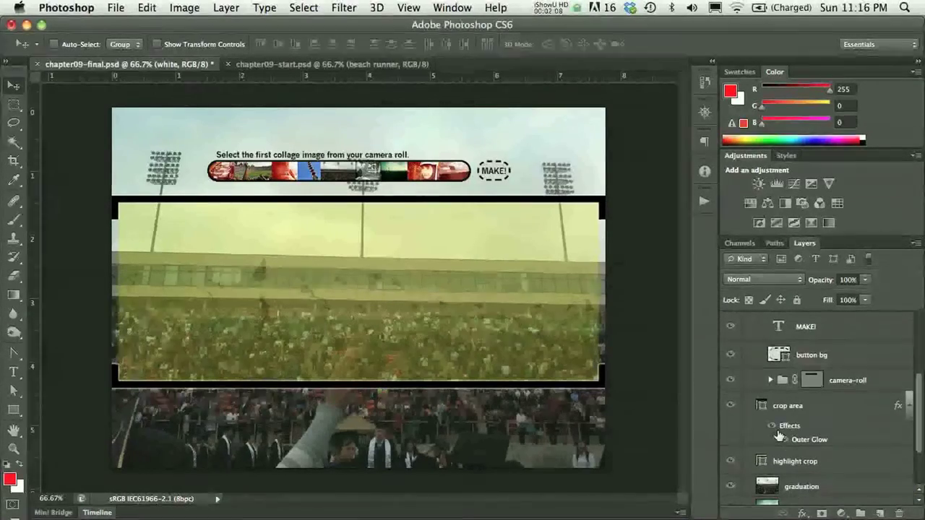
# - Hide the graduation and highlight crop layers, keeping beach runner visible
pyautogui.scroll(-3, 779, 434)
pyautogui.click(766, 451)
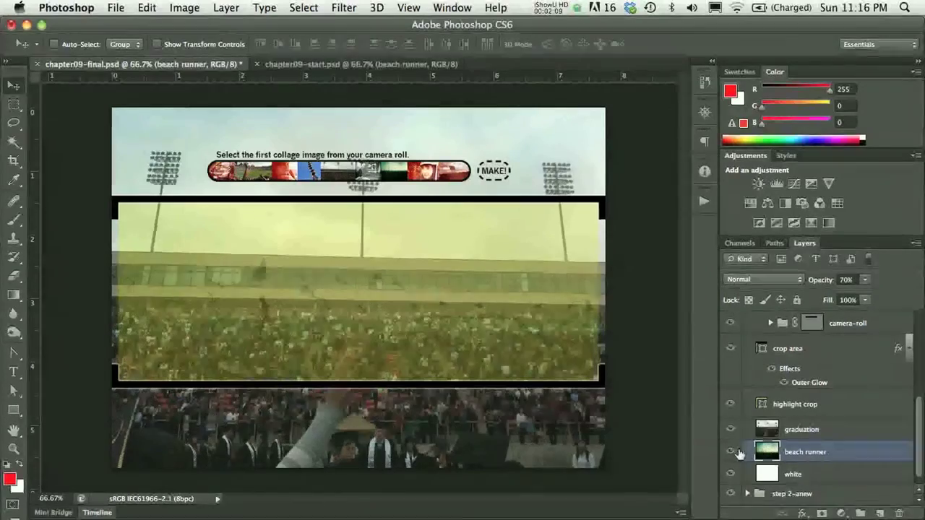
pyautogui.click(730, 454)
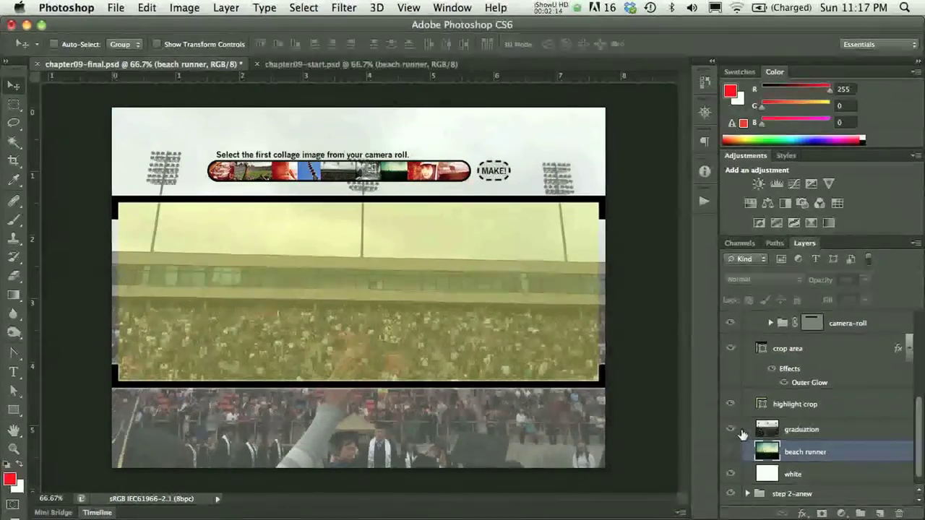
pyautogui.click(731, 452)
pyautogui.click(730, 429)
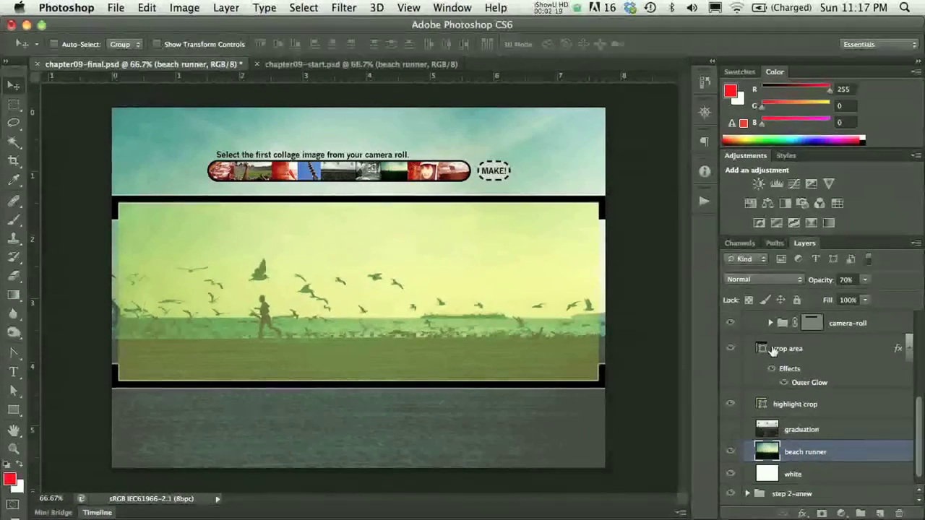
pyautogui.click(730, 403)
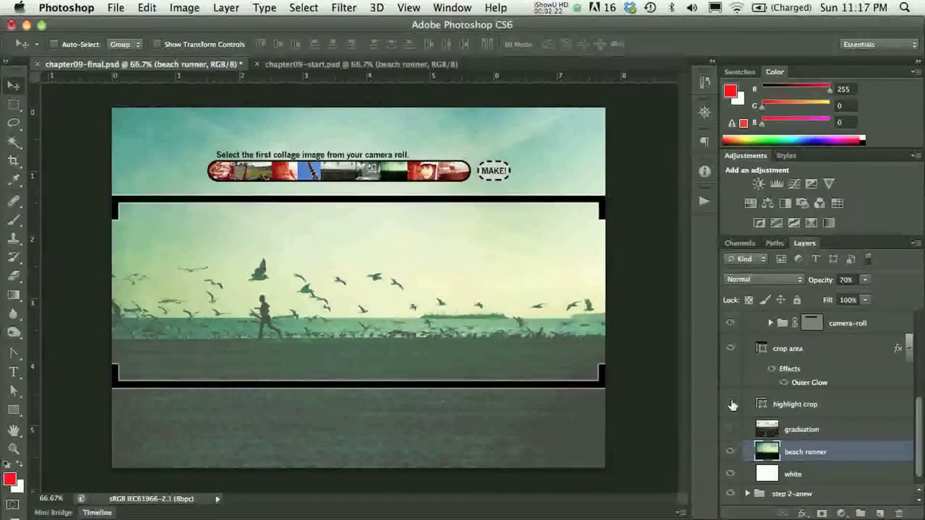
# - Move crop area and beach runner to the canvas top and turn off the outer glow
pyautogui.keyDown('super'); pyautogui.click(768, 349); pyautogui.keyUp('super')
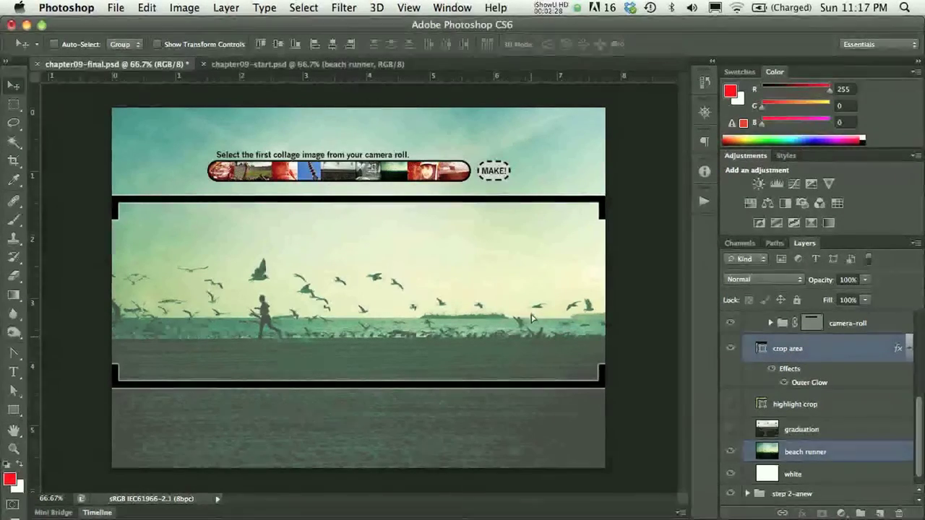
pyautogui.moveTo(536, 334); pyautogui.dragTo(534, 256)
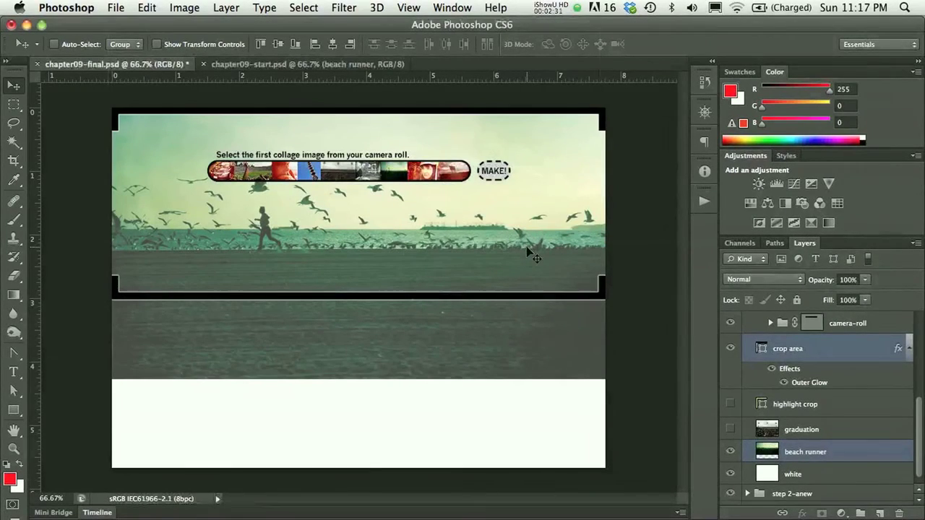
pyautogui.click(785, 383)
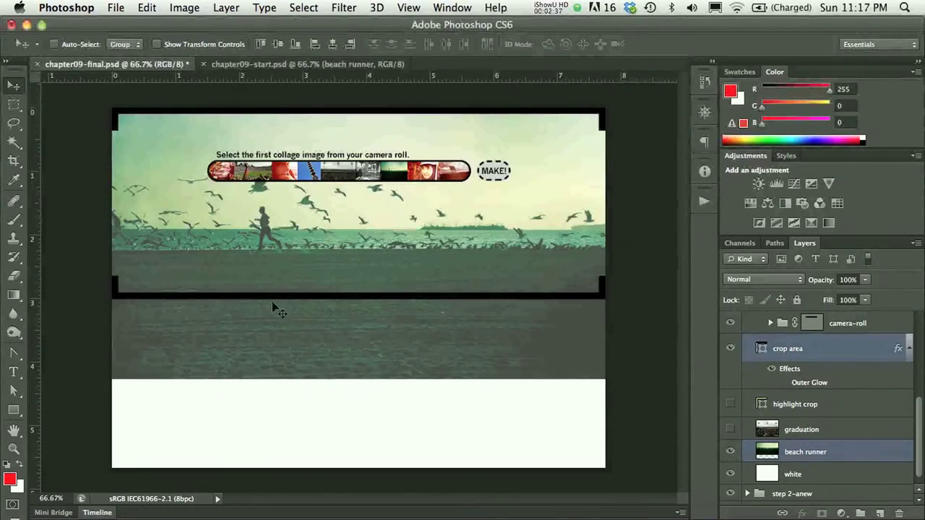
# - Mask beach runner to a rectangle around the top crop frame and show graduation again
pyautogui.click(14, 104)
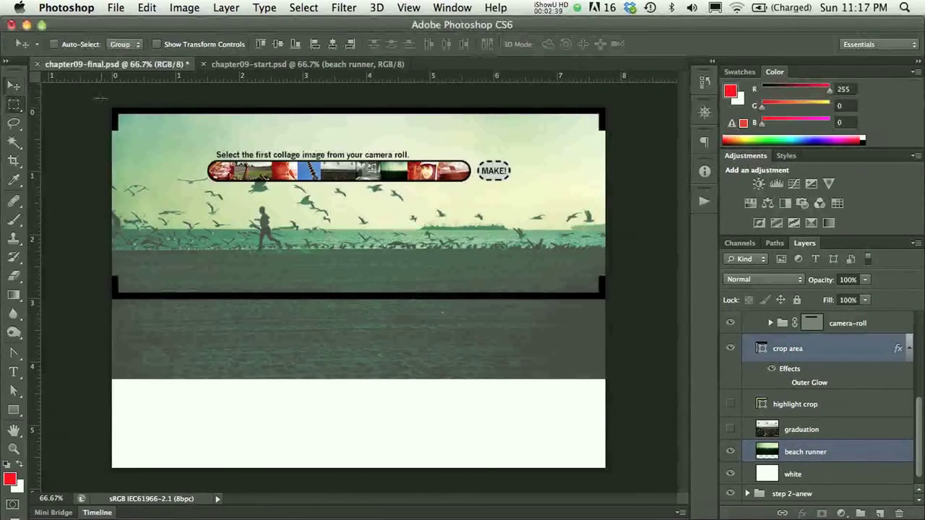
pyautogui.moveTo(113, 110); pyautogui.dragTo(645, 298)
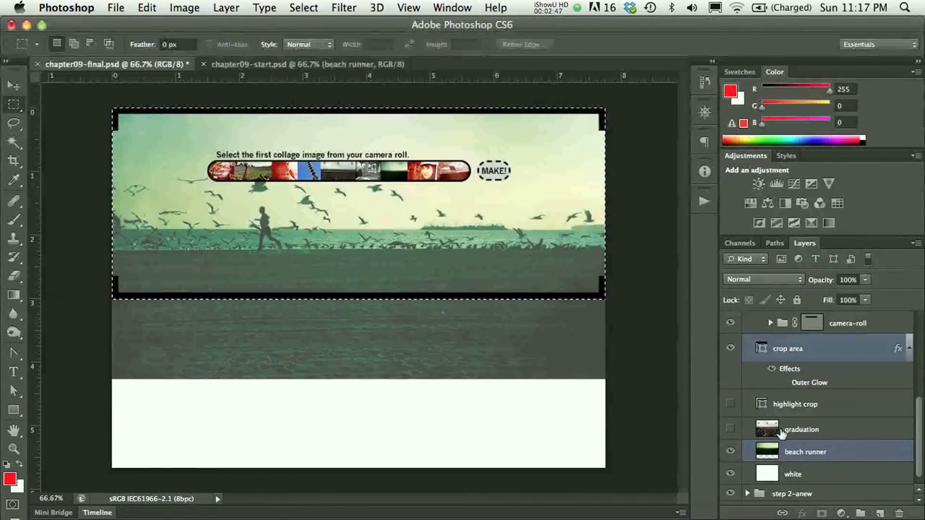
pyautogui.click(764, 454)
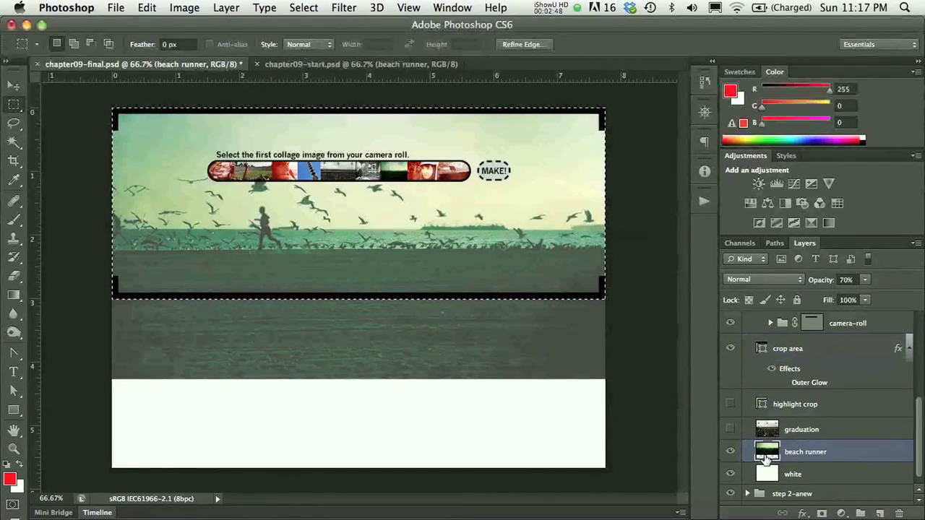
pyautogui.click(821, 513)
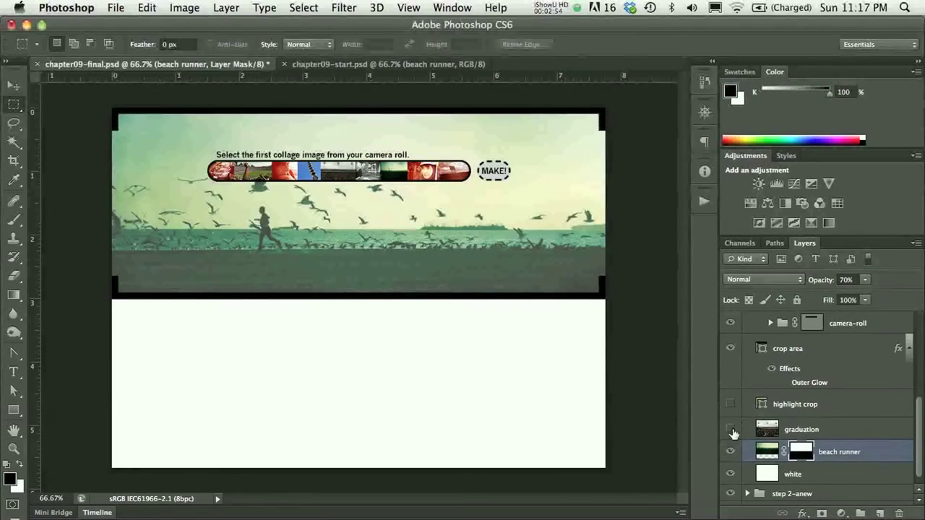
pyautogui.click(783, 429)
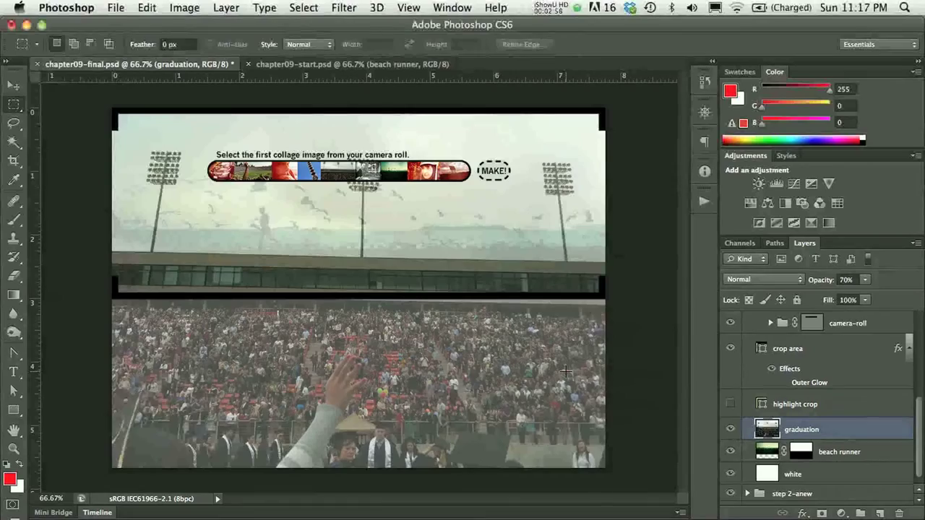
# - Duplicate the crop area layer and move the copy down over the stadium crowd
pyautogui.click(781, 351)
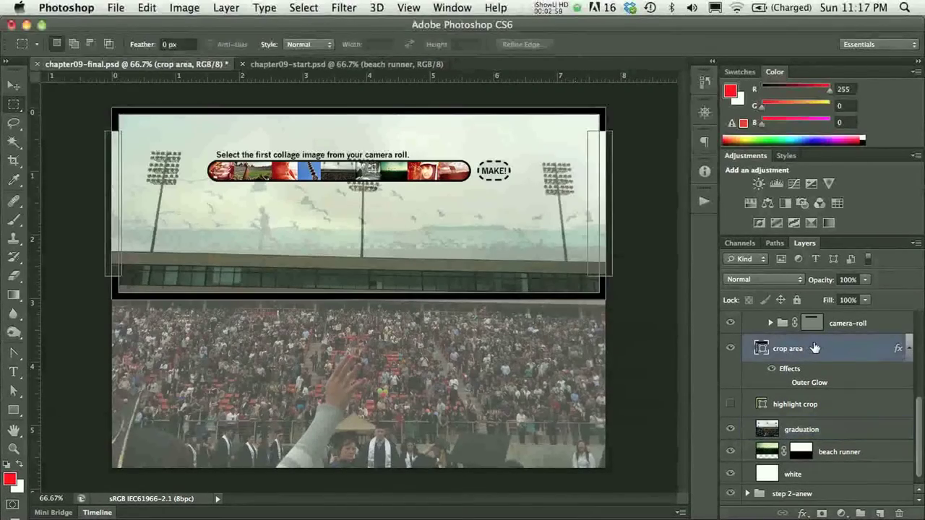
pyautogui.moveTo(815, 348); pyautogui.dragTo(881, 512)
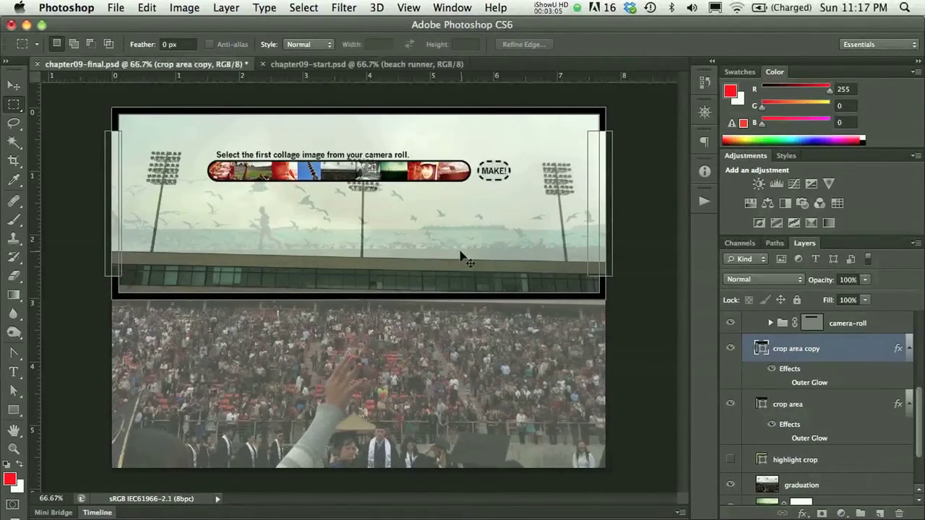
pyautogui.moveTo(461, 253); pyautogui.dragTo(439, 424)
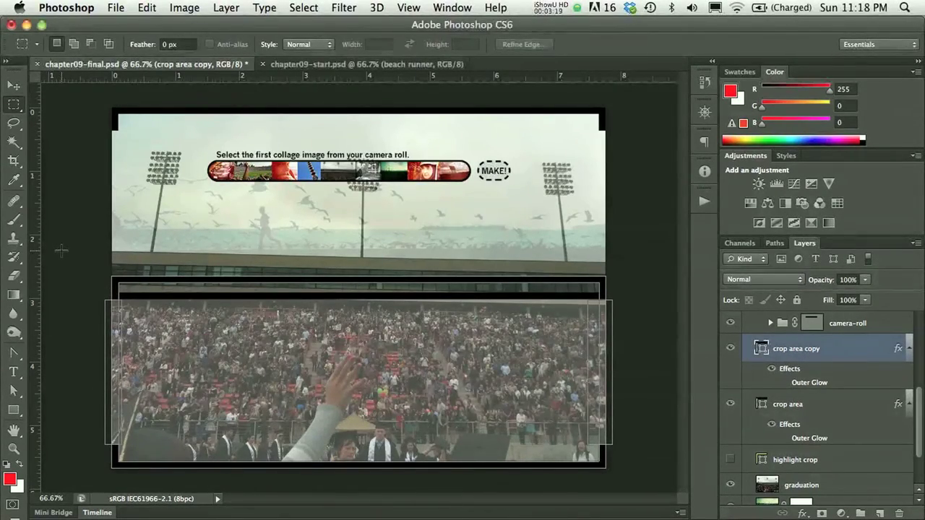
# - Lower the copy's top anchors so the crowd crop frame is 364 px tall, then deselect
pyautogui.click(14, 391)
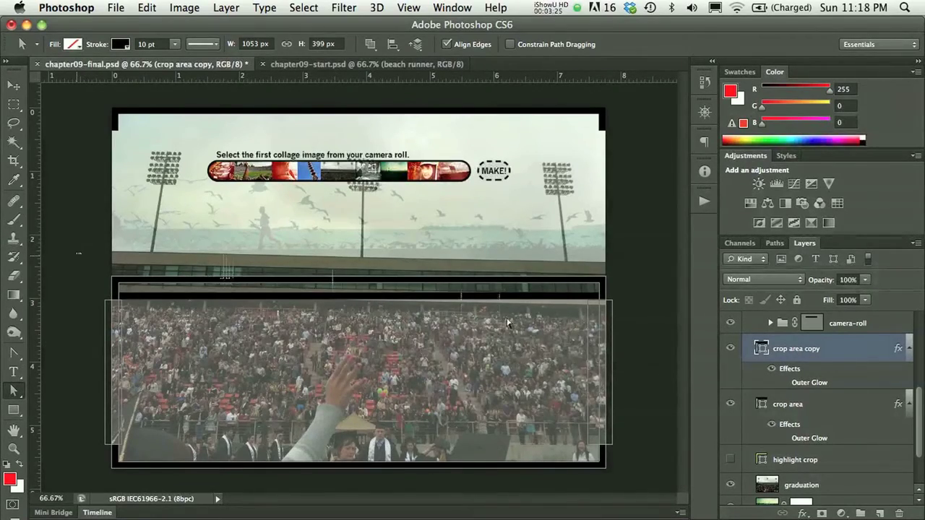
pyautogui.moveTo(508, 323); pyautogui.dragTo(631, 335)
pyautogui.hotkey('shift', 'Down')
pyautogui.hotkey('shift', 'Down')
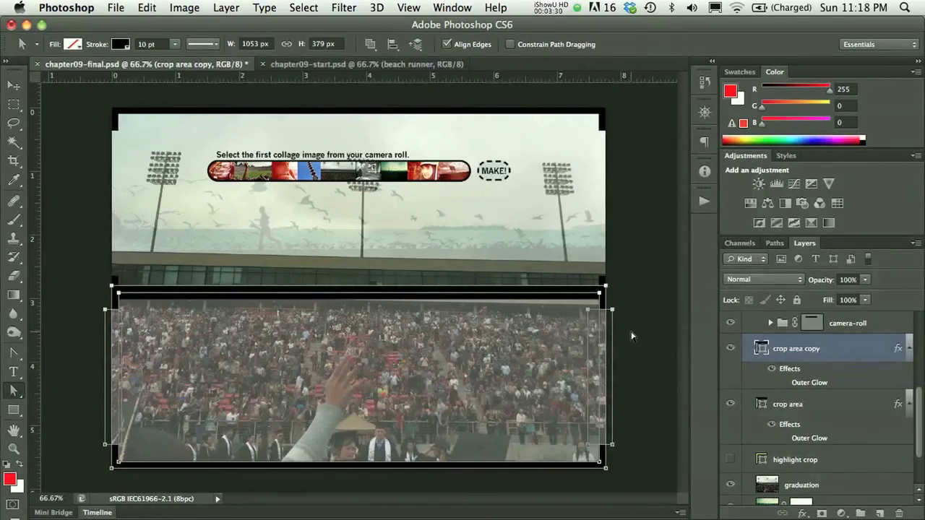
pyautogui.hotkey('shift', 'Down')
pyautogui.hotkey('shift', 'Down')
pyautogui.hotkey('shift', 'Down')
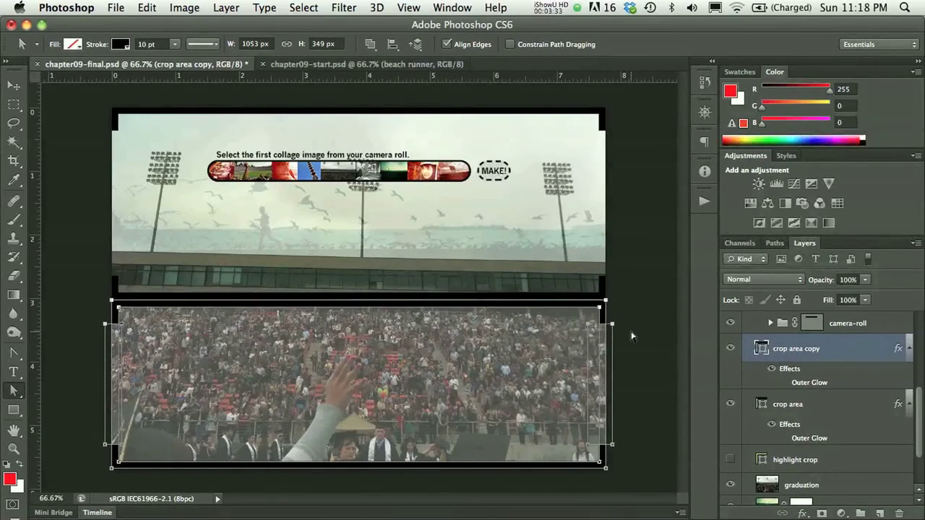
pyautogui.press('Up')
pyautogui.press('Up')
pyautogui.press('Up')
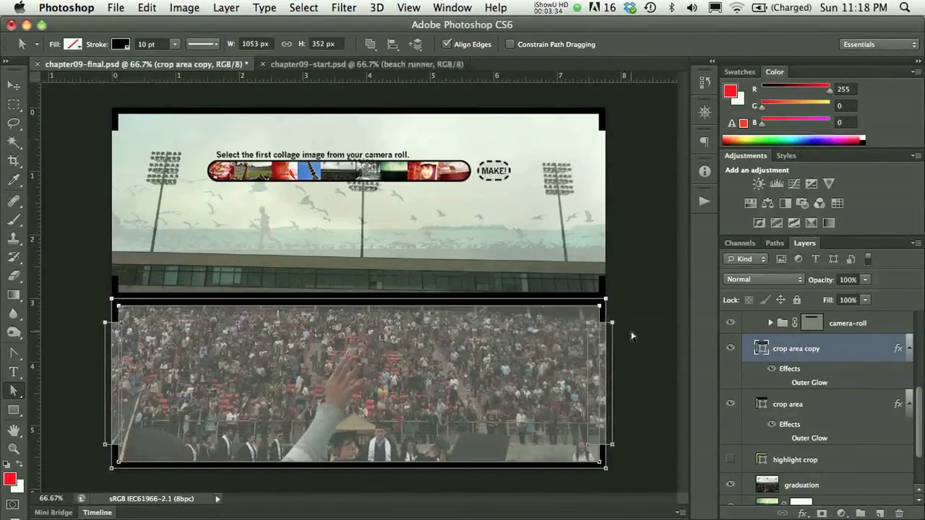
pyautogui.press('Up')
pyautogui.press('Up')
pyautogui.press('Up')
pyautogui.press('Up')
pyautogui.press('Up')
pyautogui.press('Up')
pyautogui.press('Up')
pyautogui.press('Up')
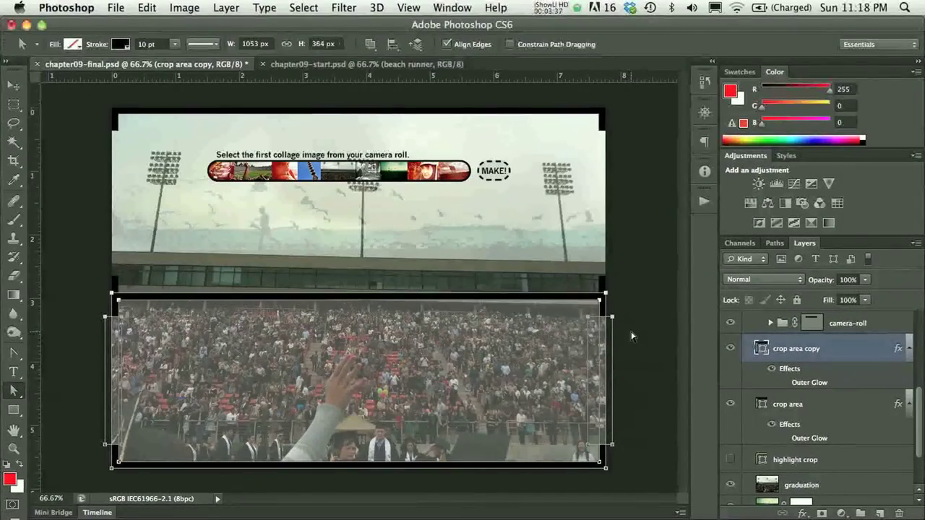
pyautogui.click(66, 160)
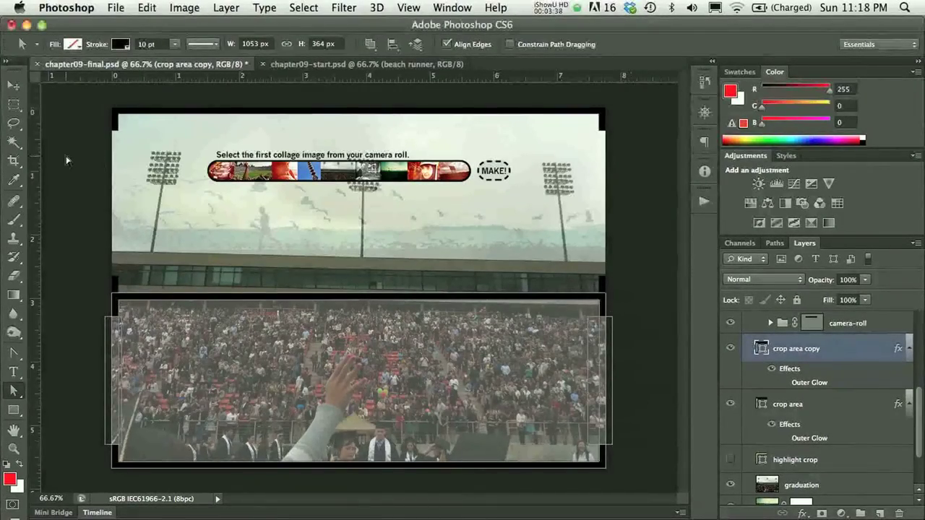
pyautogui.click(829, 470)
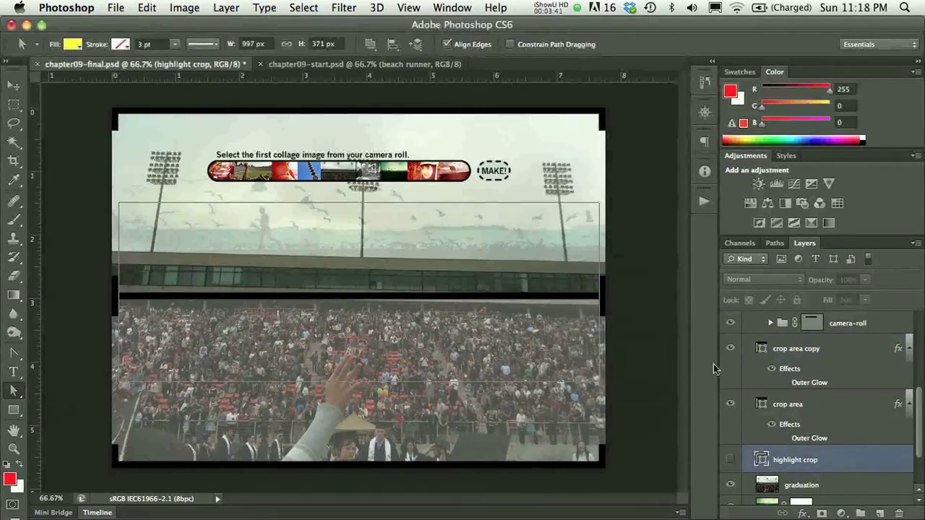
pyautogui.scroll(2, 768, 357)
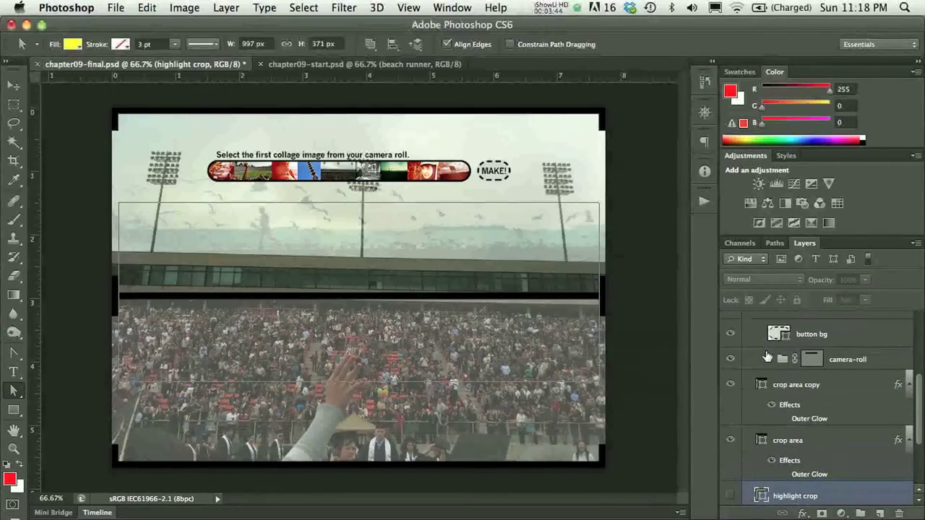
pyautogui.click(803, 334)
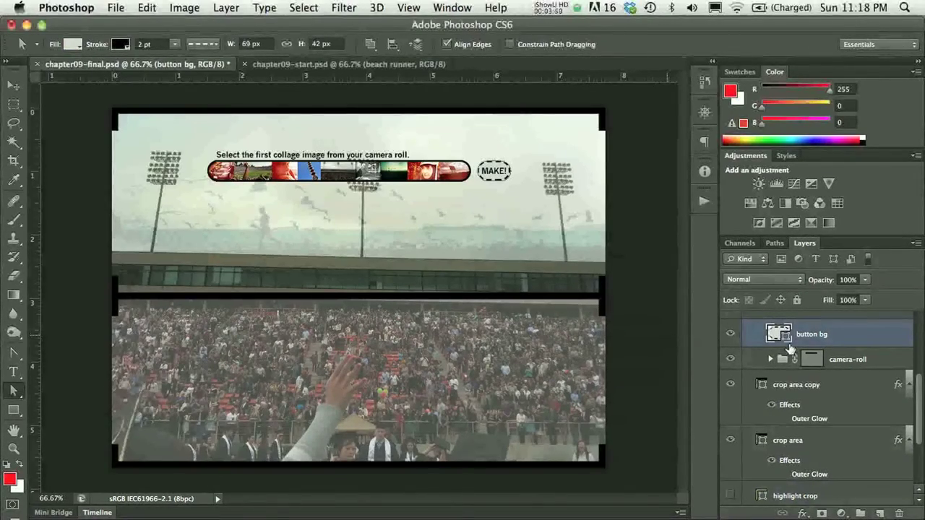
pyautogui.scroll(3, 794, 352)
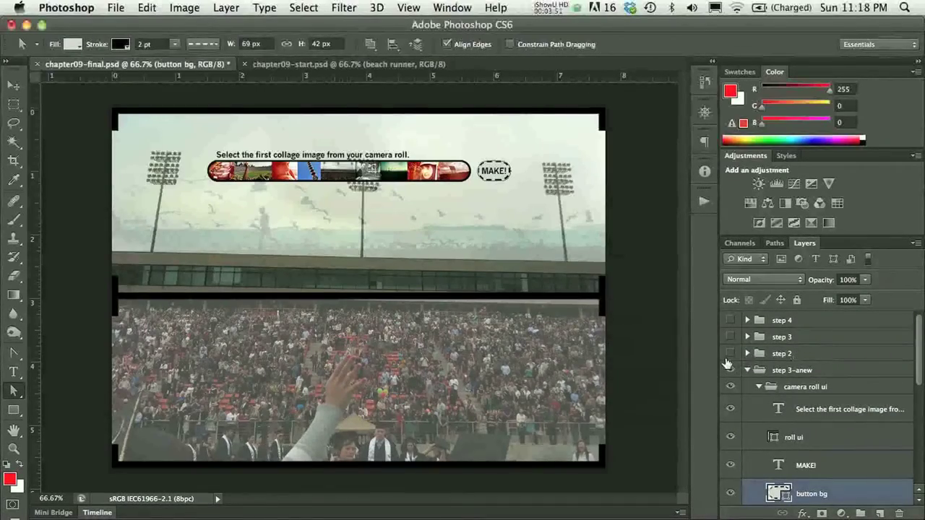
pyautogui.click(729, 338)
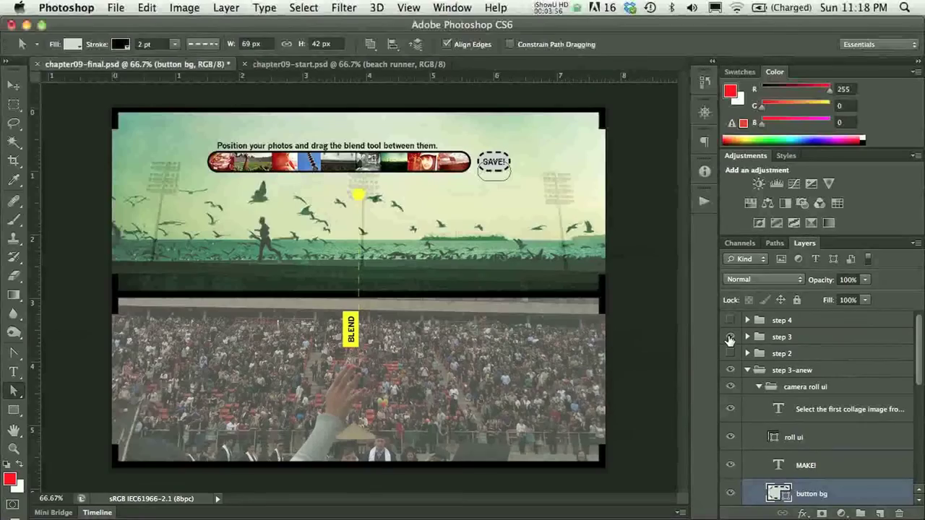
pyautogui.click(730, 337)
pyautogui.click(730, 338)
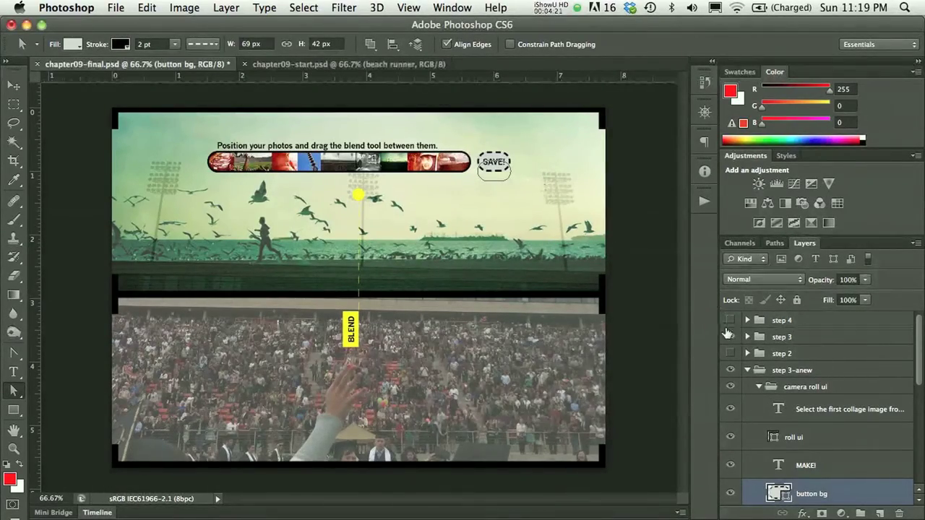
pyautogui.click(730, 337)
pyautogui.click(730, 337)
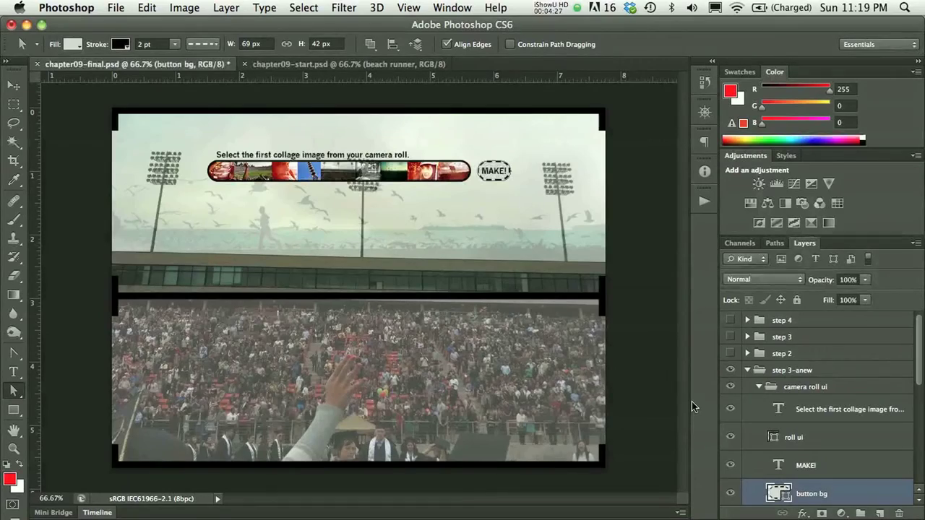
pyautogui.scroll(-5, 847, 413)
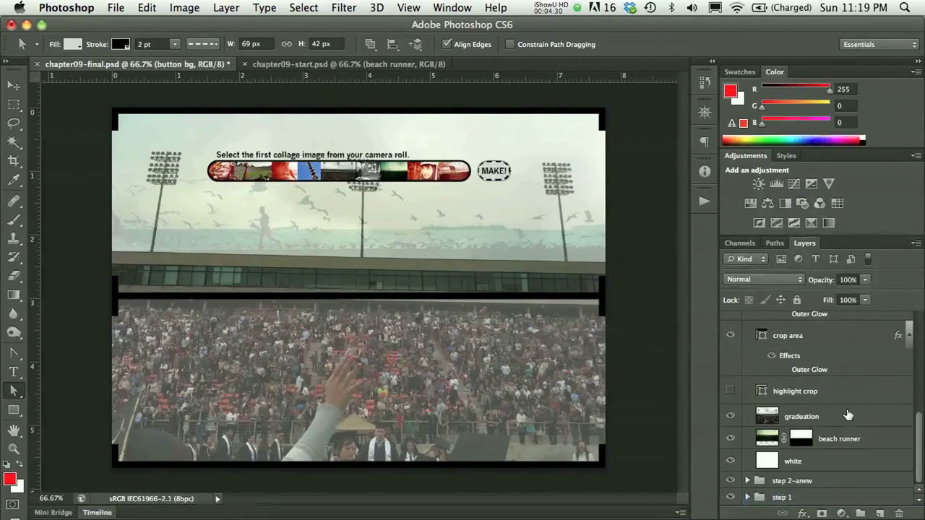
# - Move the yellow highlight overlay up over the beach runner crop and set its opacity to 70%
pyautogui.click(767, 393)
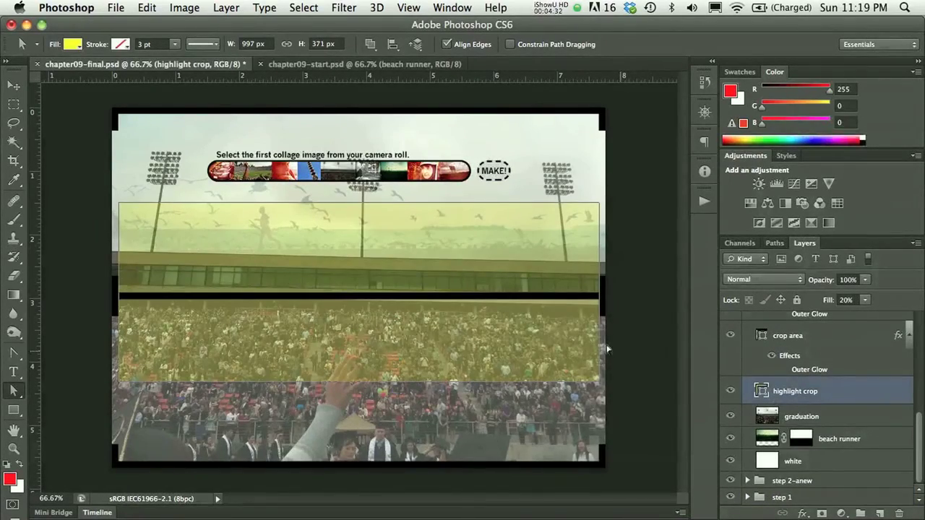
pyautogui.moveTo(384, 332); pyautogui.dragTo(374, 247)
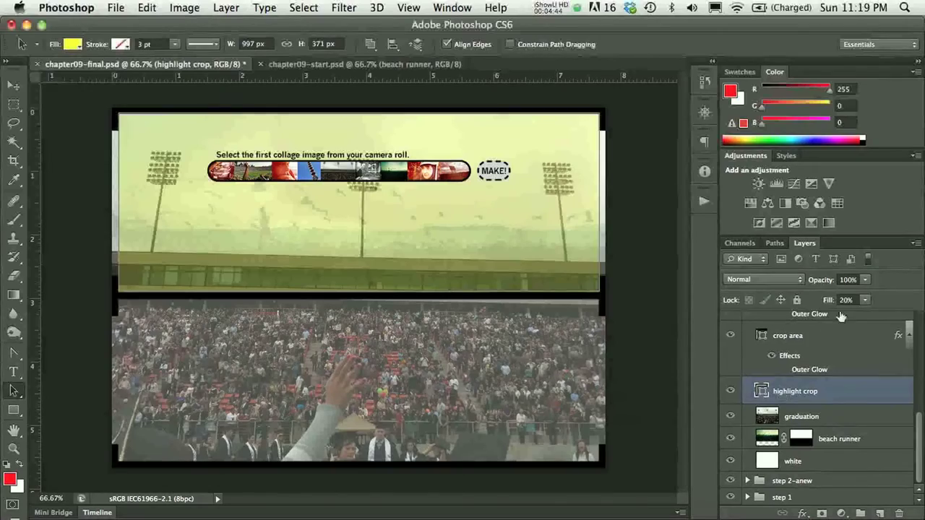
pyautogui.click(847, 279)
pyautogui.write('70')
pyautogui.press('Return')
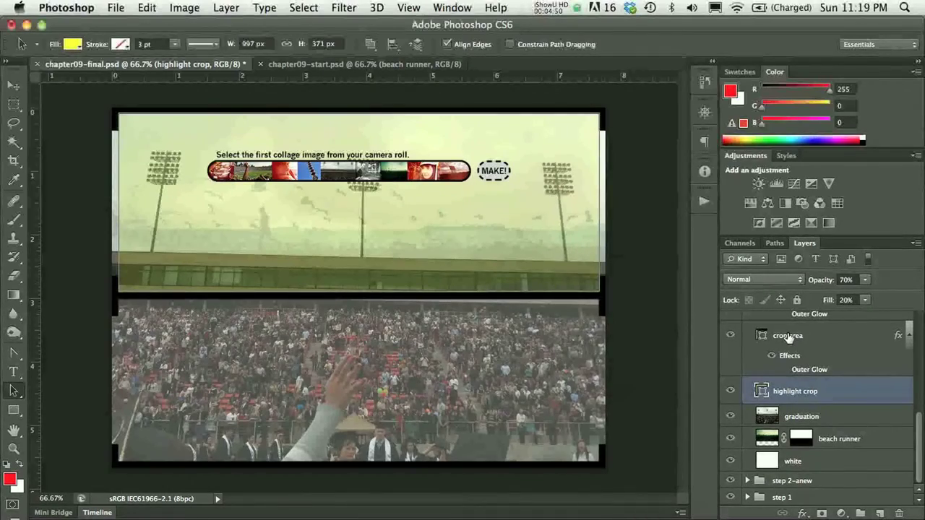
pyautogui.scroll(3, 831, 386)
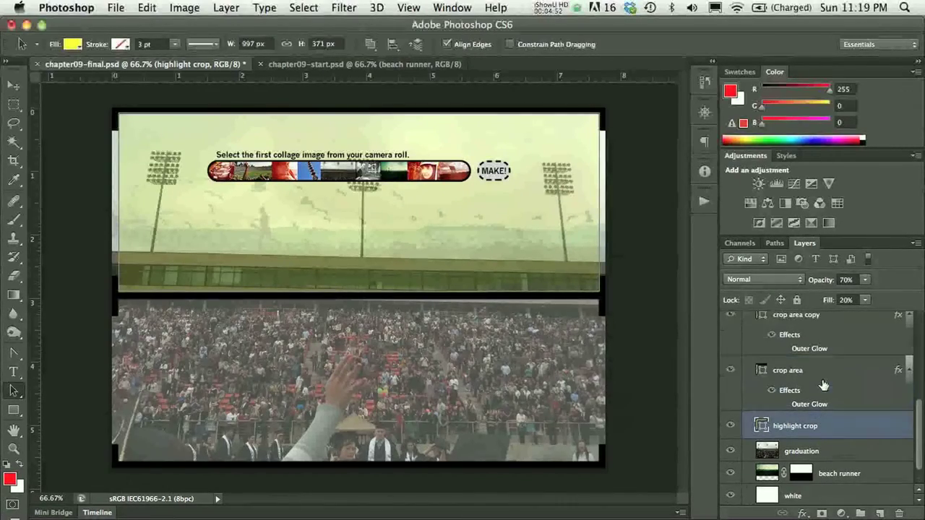
pyautogui.scroll(2, 823, 383)
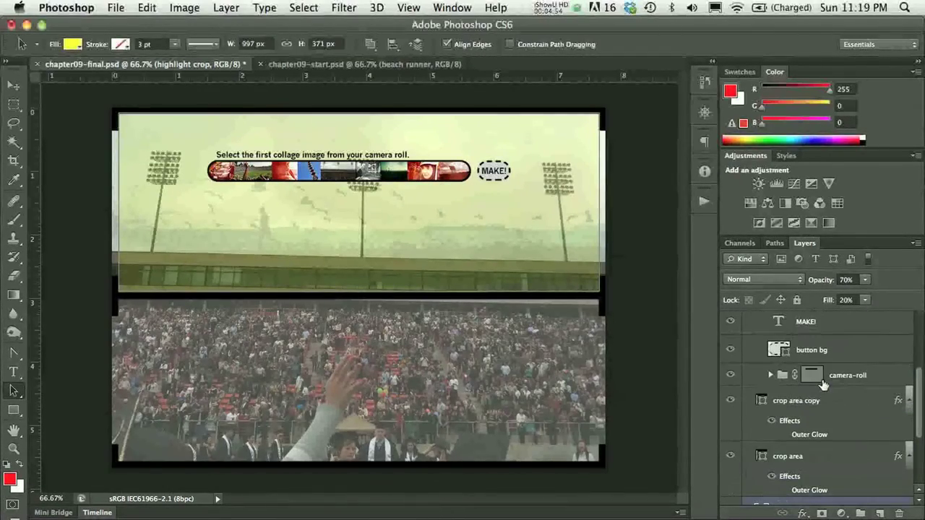
pyautogui.scroll(1, 823, 384)
# - Retype the round button's MAKE! text layer as SAVE!
pyautogui.click(778, 334)
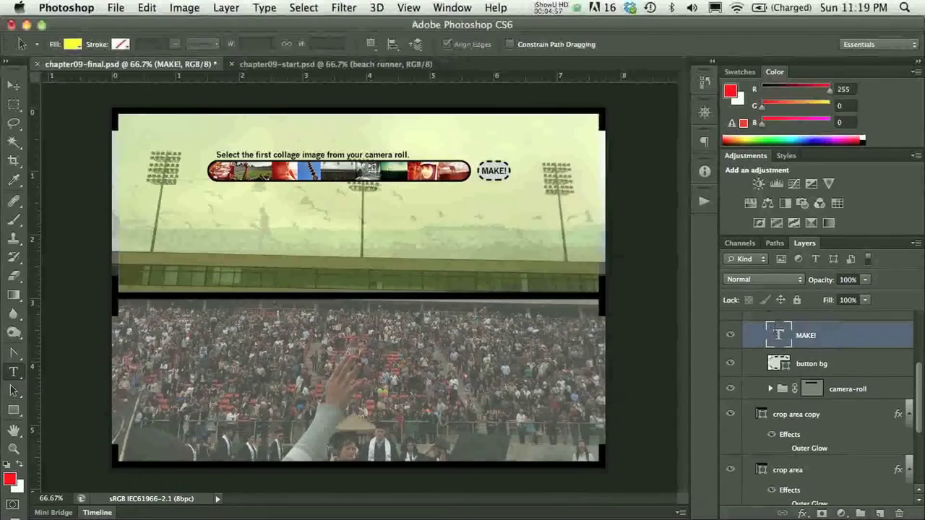
pyautogui.doubleClick(777, 334)
pyautogui.write('SAVE!')
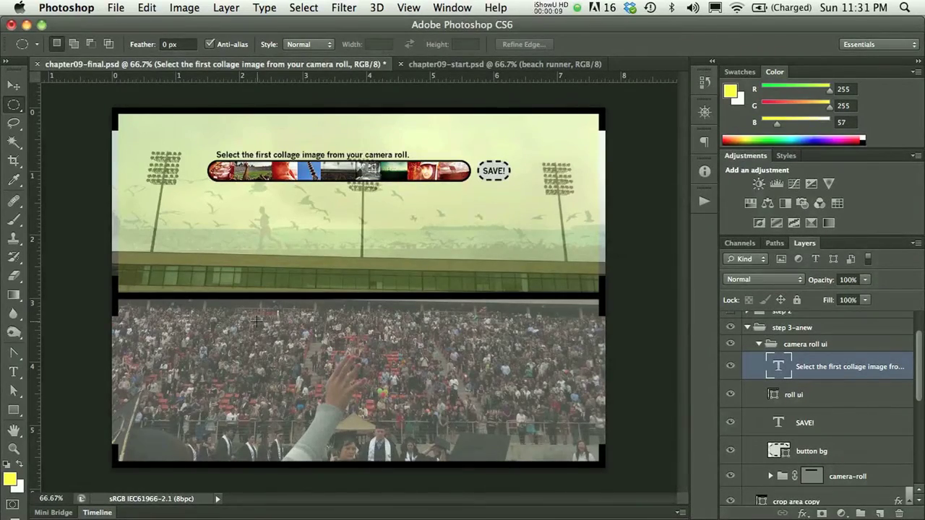
# - Draw a small 20 px trial ellipse below the filmstrip, then undo it
pyautogui.click(12, 412)
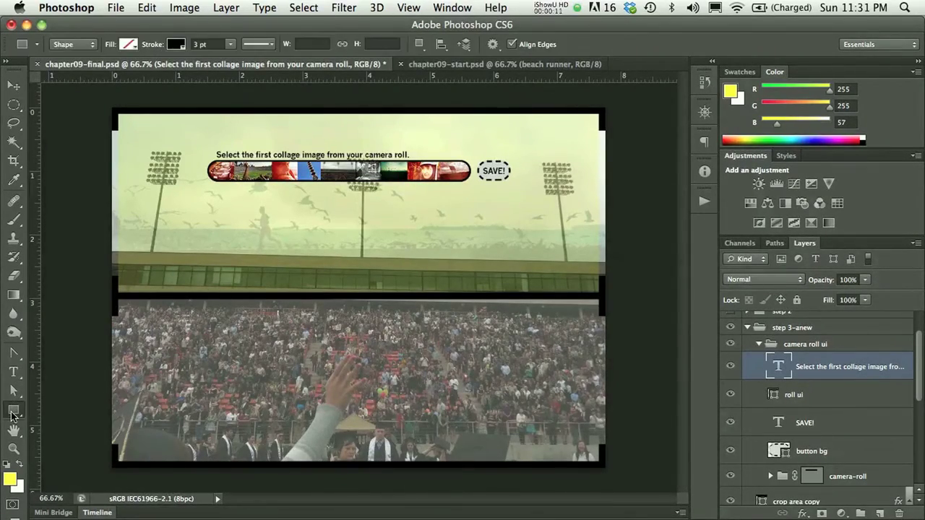
pyautogui.click(13, 412)
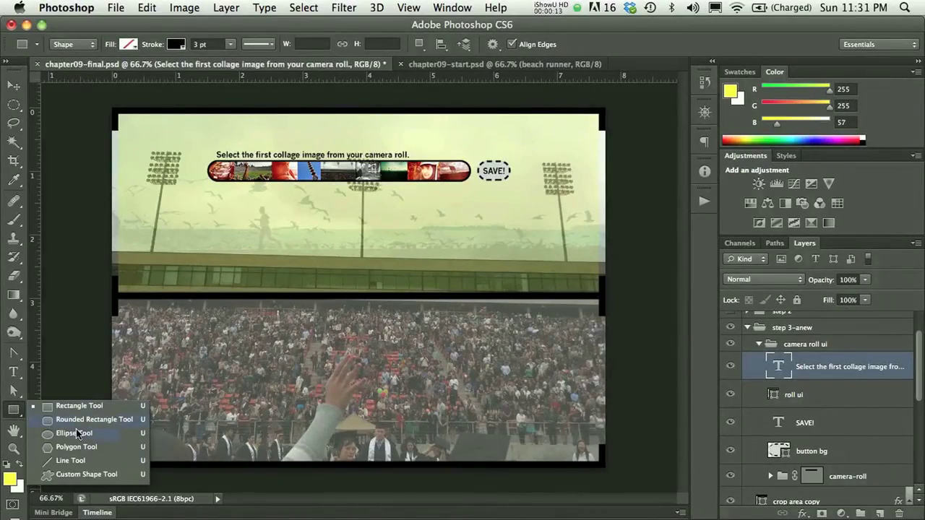
pyautogui.click(75, 432)
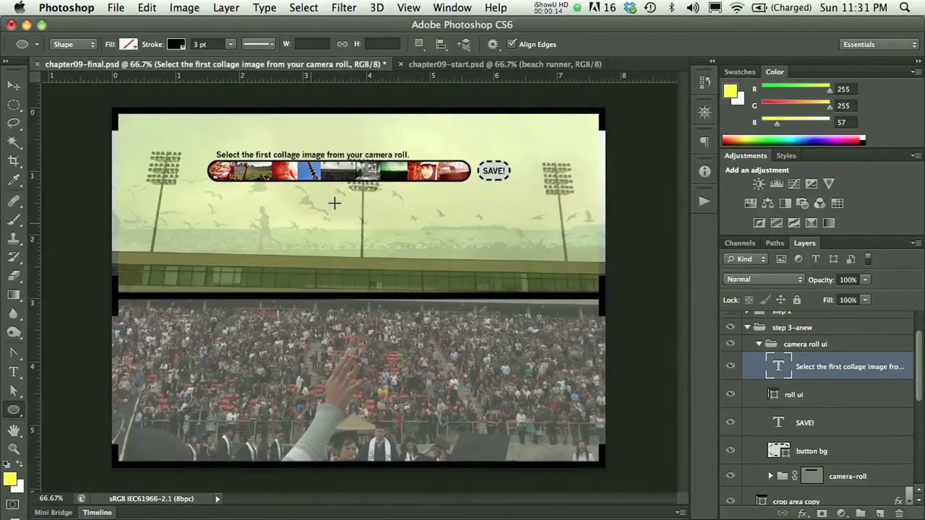
pyautogui.moveTo(337, 201); pyautogui.dragTo(347, 207)
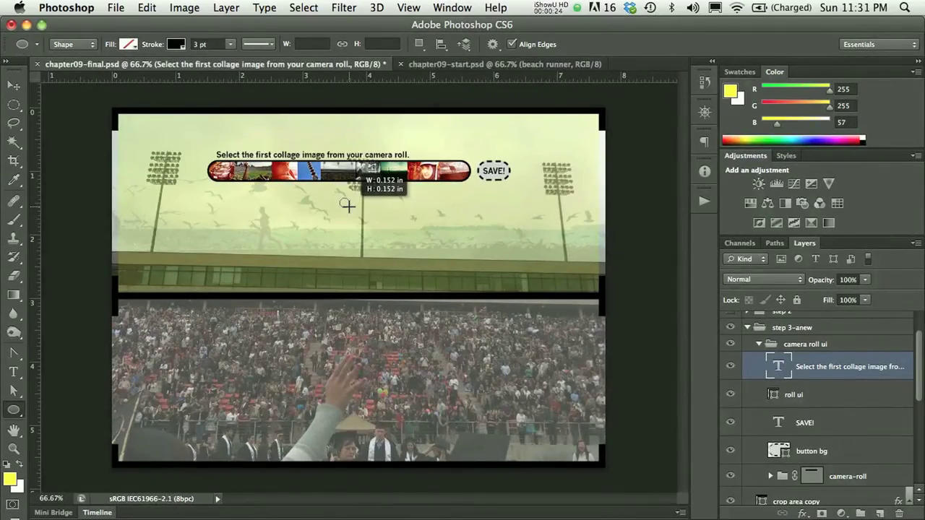
pyautogui.moveTo(347, 206); pyautogui.dragTo(346, 204)
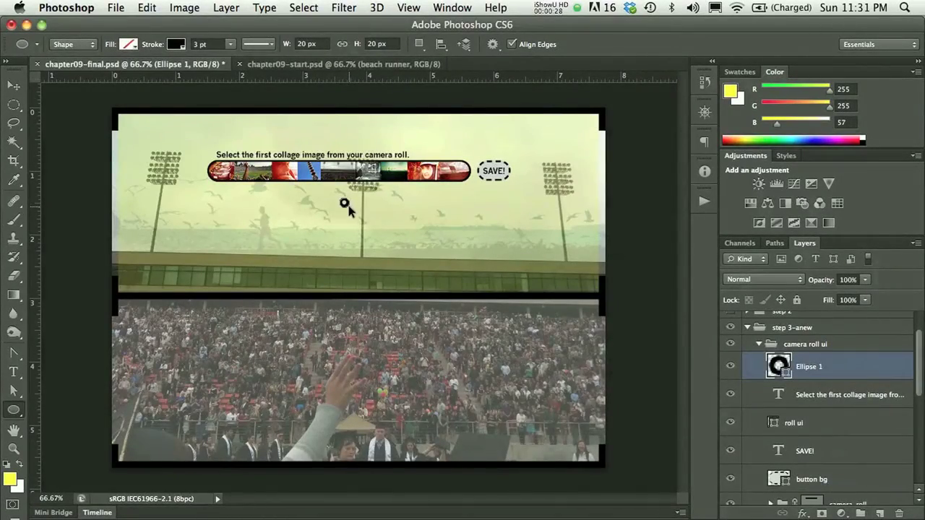
pyautogui.press('super+z')
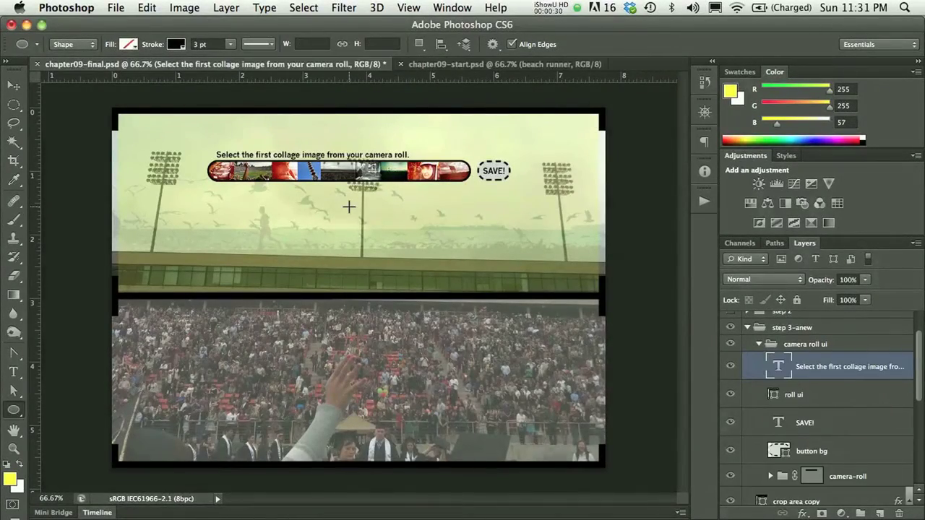
# - Switch both the horizontal and vertical rulers to pixels
pyautogui.rightClick(314, 75)
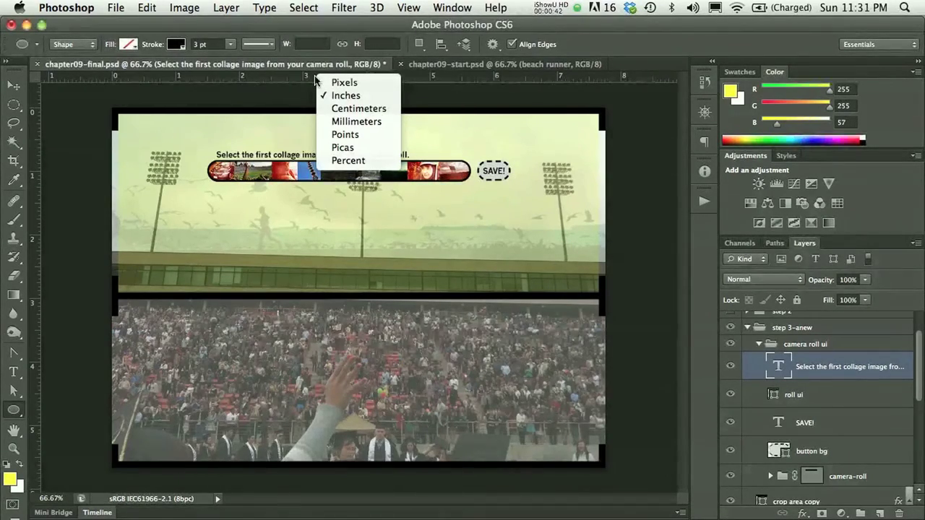
pyautogui.click(340, 82)
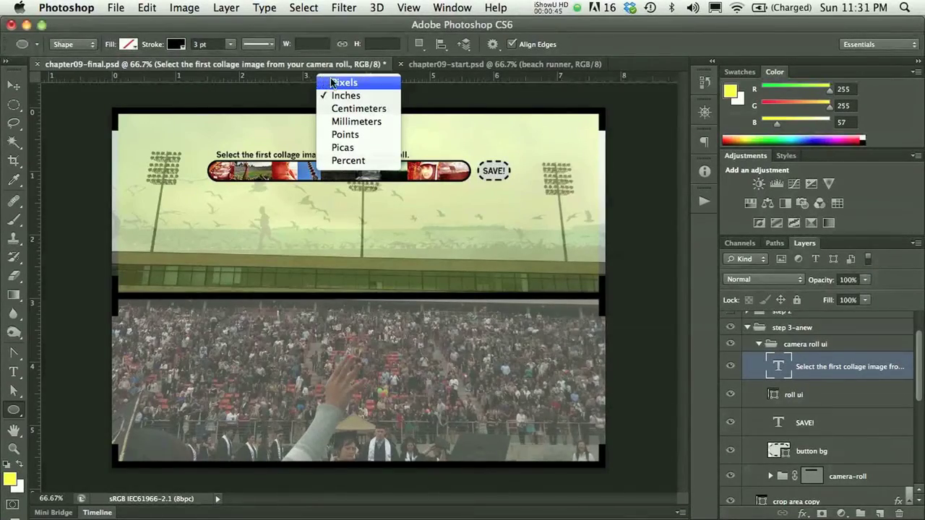
pyautogui.rightClick(35, 141)
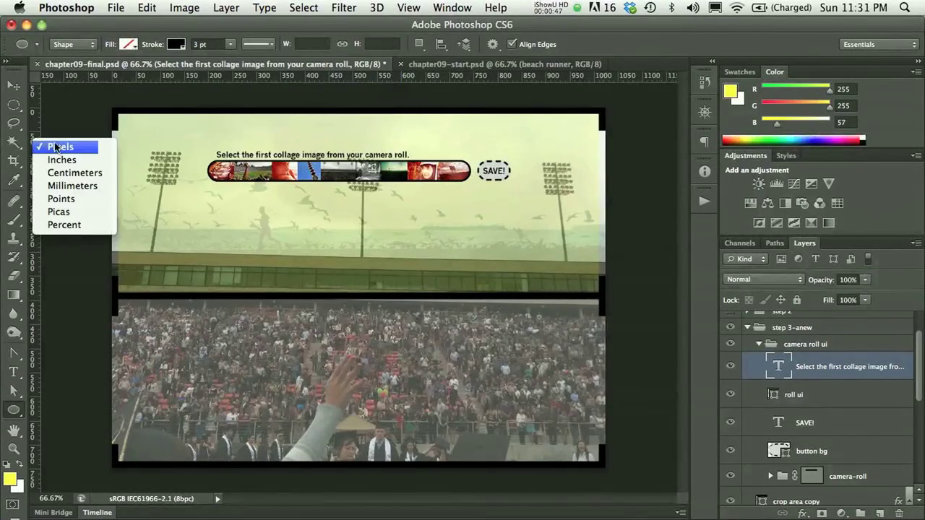
pyautogui.click(58, 146)
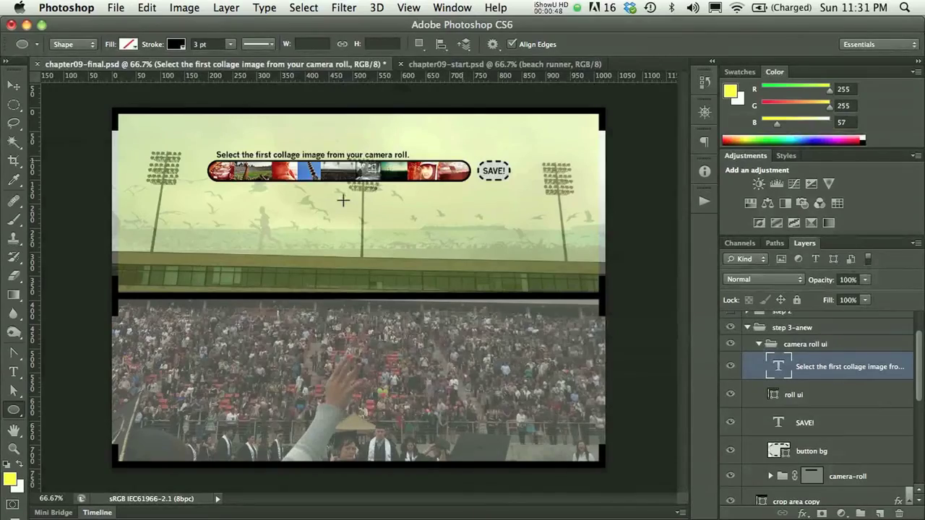
# - Draw another small circle below the camera roll strip and undo it again
pyautogui.moveTo(339, 195); pyautogui.dragTo(350, 204)
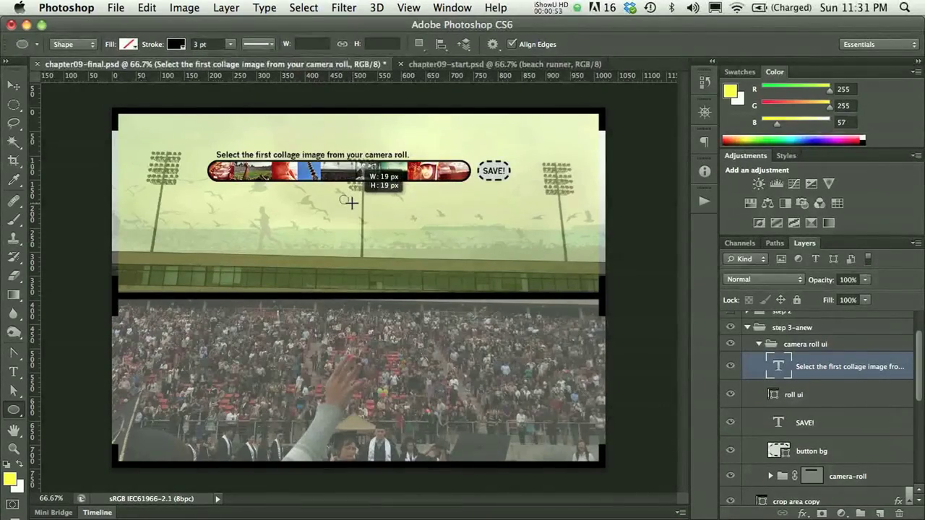
pyautogui.moveTo(349, 204); pyautogui.dragTo(350, 203)
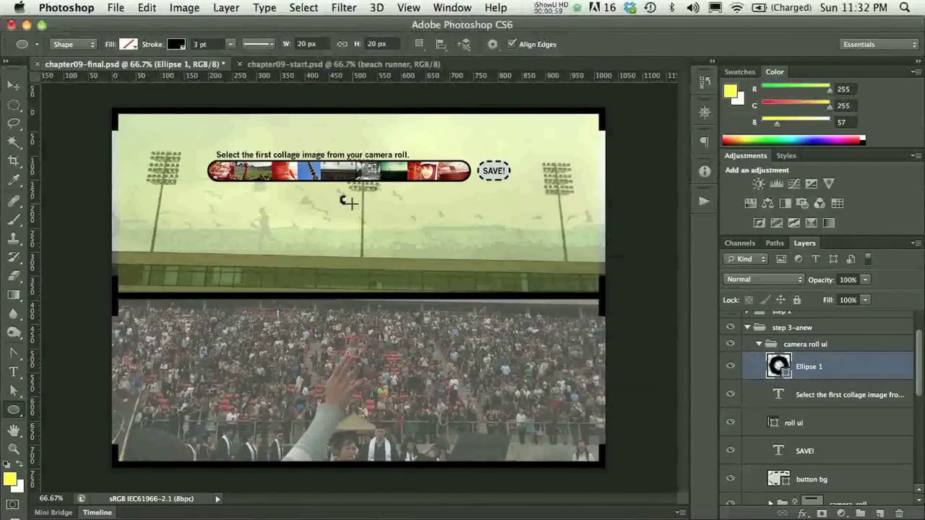
pyautogui.press('super+z')
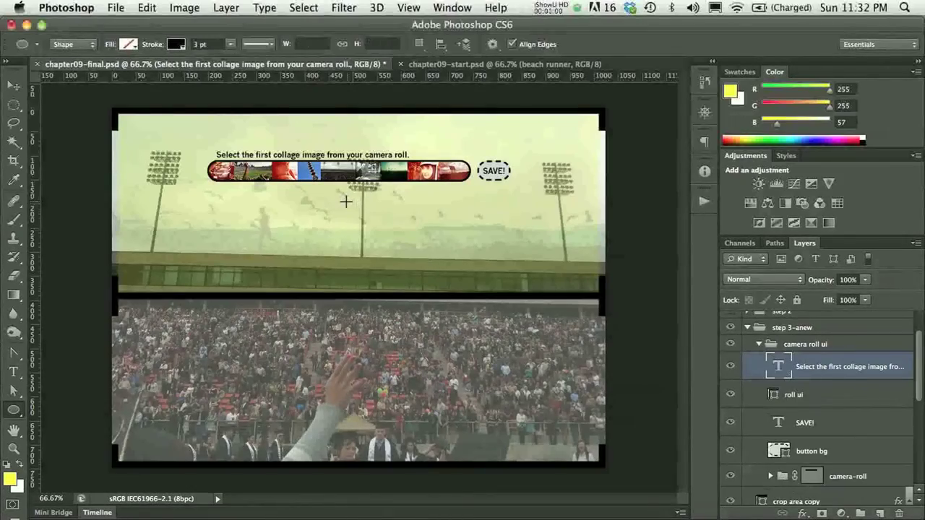
# - Draw a small circle below the camera roll strip with yellow fill and no stroke
pyautogui.click(128, 45)
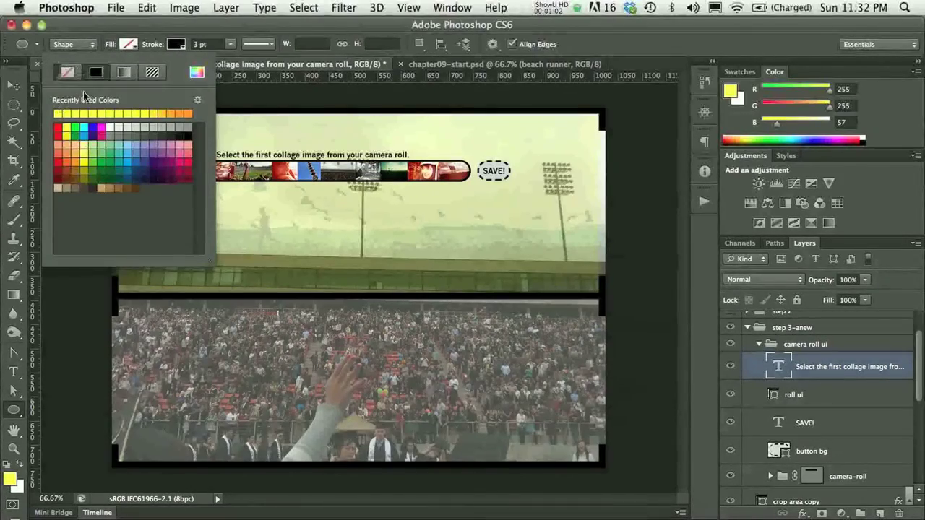
pyautogui.click(83, 113)
pyautogui.click(177, 44)
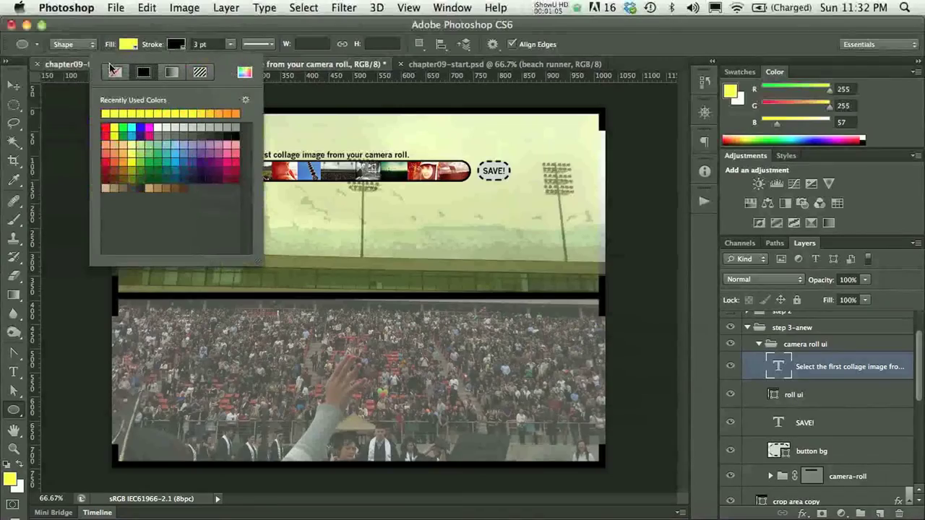
pyautogui.click(112, 71)
pyautogui.click(321, 109)
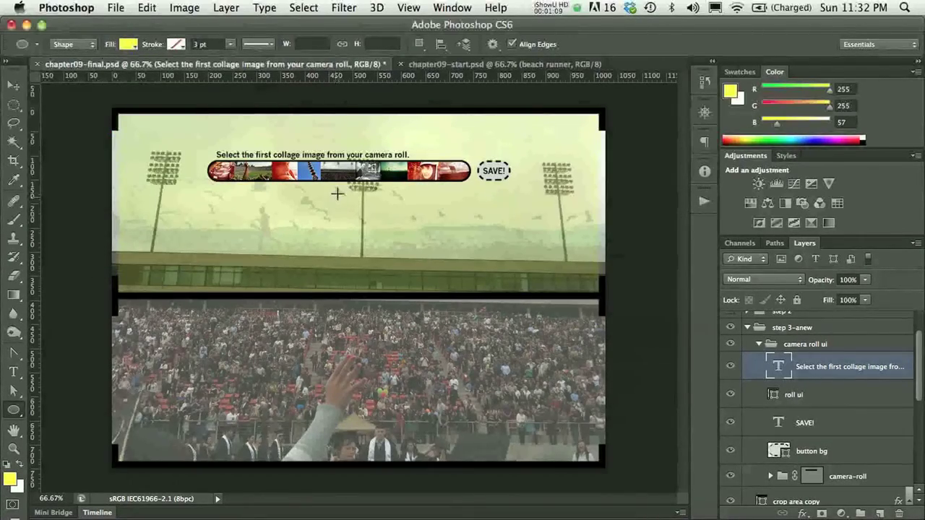
pyautogui.moveTo(342, 197); pyautogui.dragTo(344, 202)
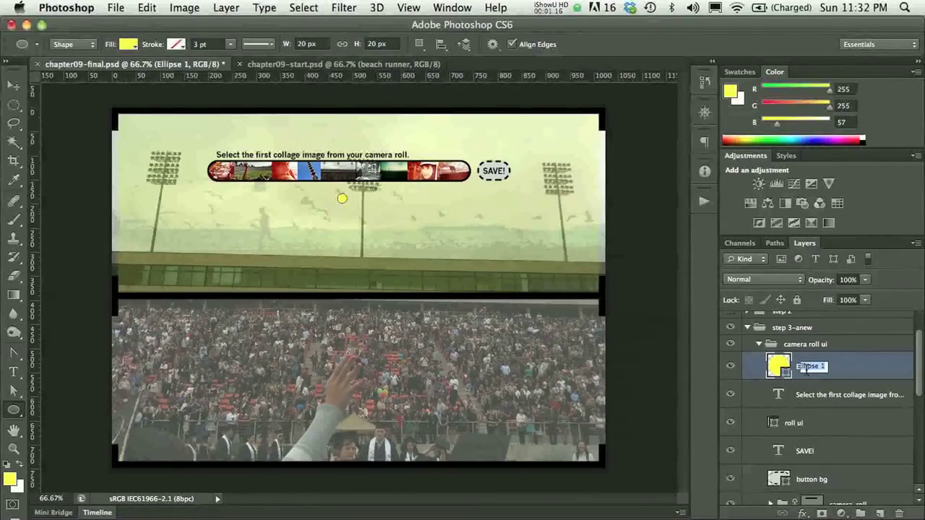
# - Rename the circle's shape layer to 'blend circle'
pyautogui.press('BackSpace')
pyautogui.write('blend ellip')
pyautogui.press('BackSpace')
pyautogui.press('BackSpace')
pyautogui.press('BackSpace')
pyautogui.write('cir')
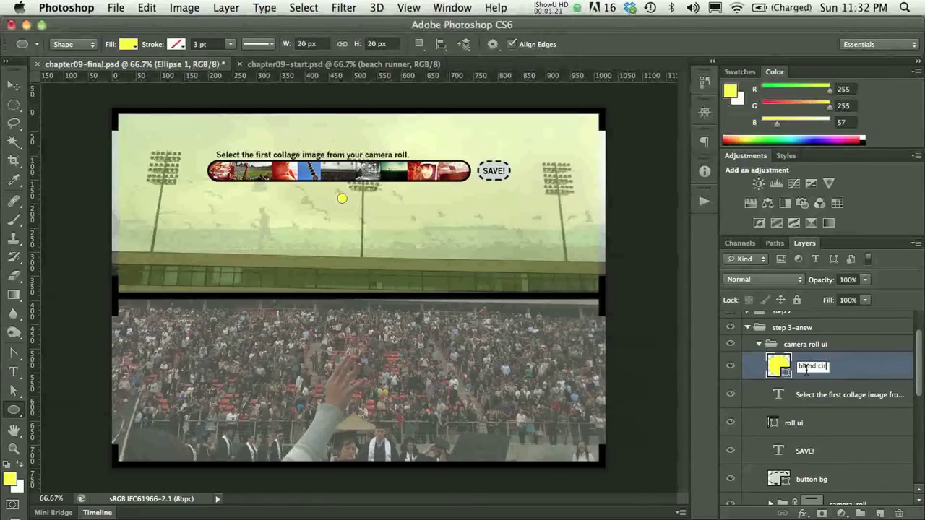
pyautogui.write('cle')
pyautogui.press('Return')
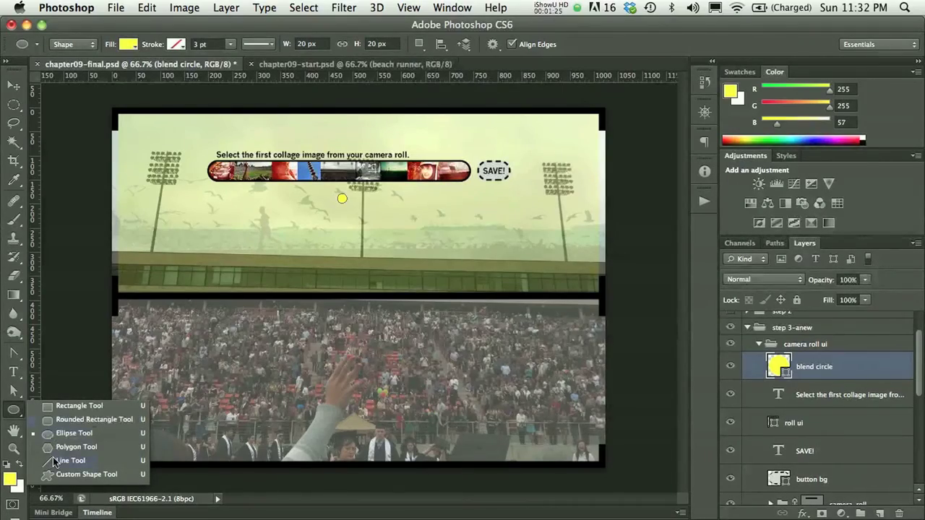
# - Draw a vertical line down from the yellow circle with no fill and a yellow stroke
pyautogui.click(23, 417)
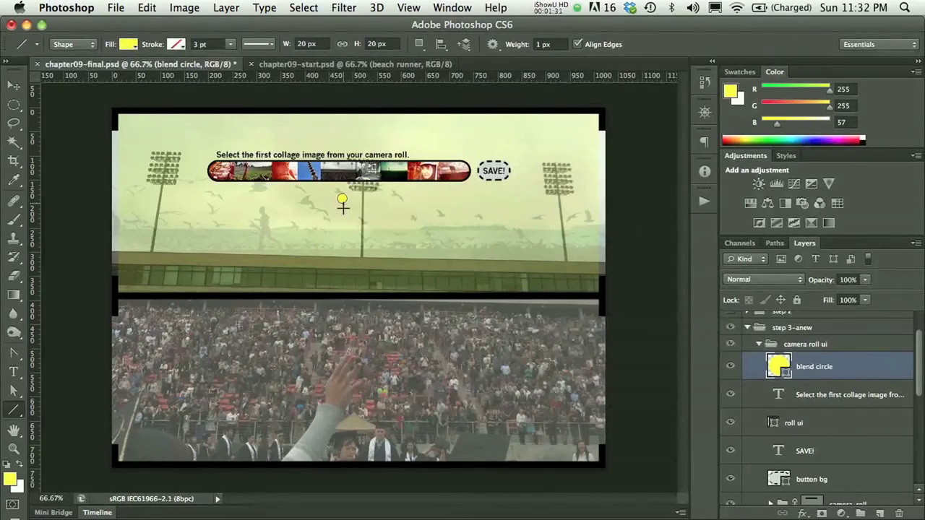
pyautogui.moveTo(342, 198); pyautogui.dragTo(364, 340)
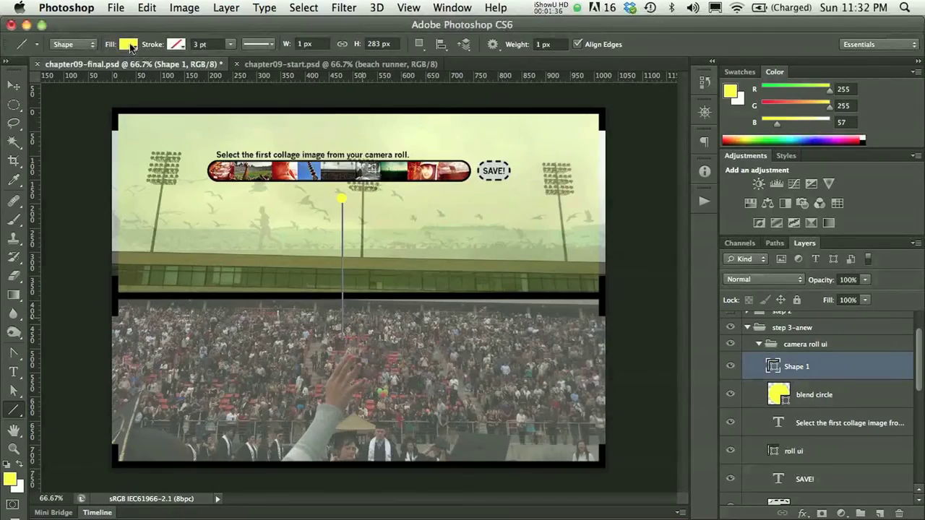
pyautogui.click(128, 45)
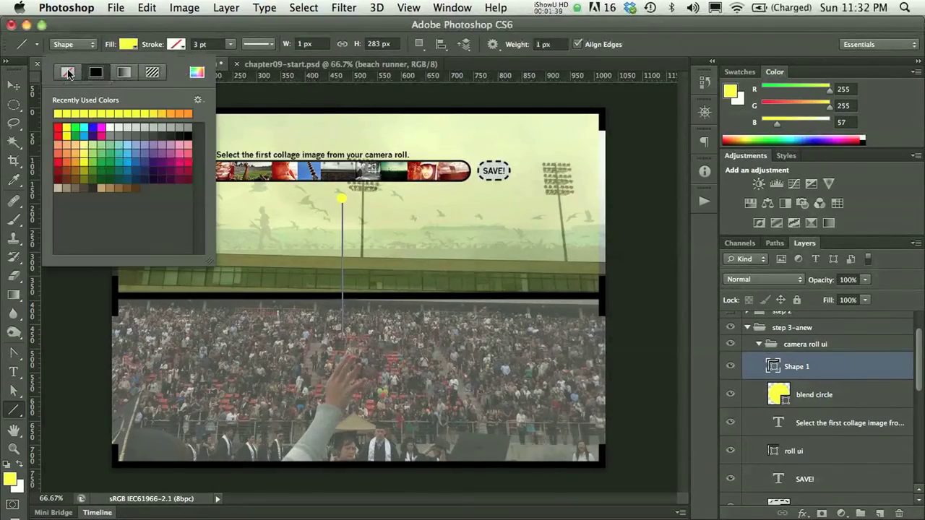
pyautogui.click(70, 72)
pyautogui.click(178, 45)
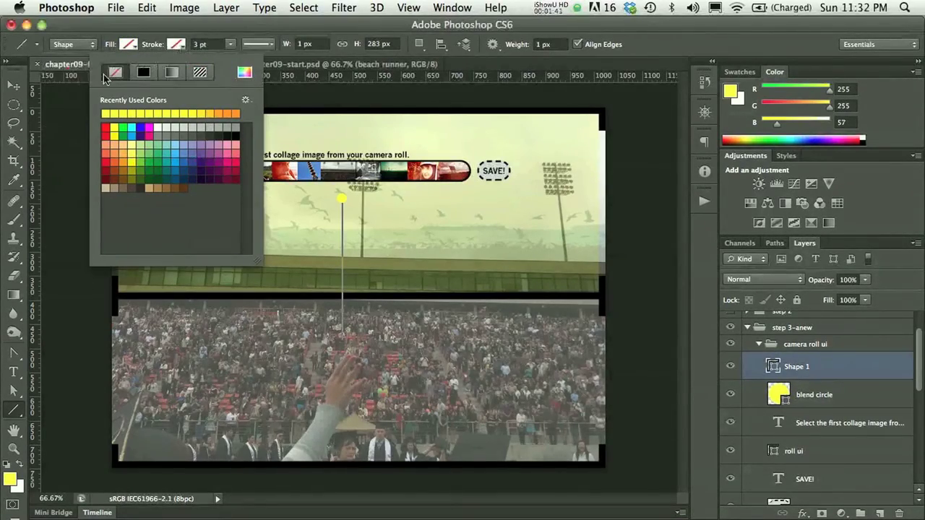
pyautogui.click(107, 112)
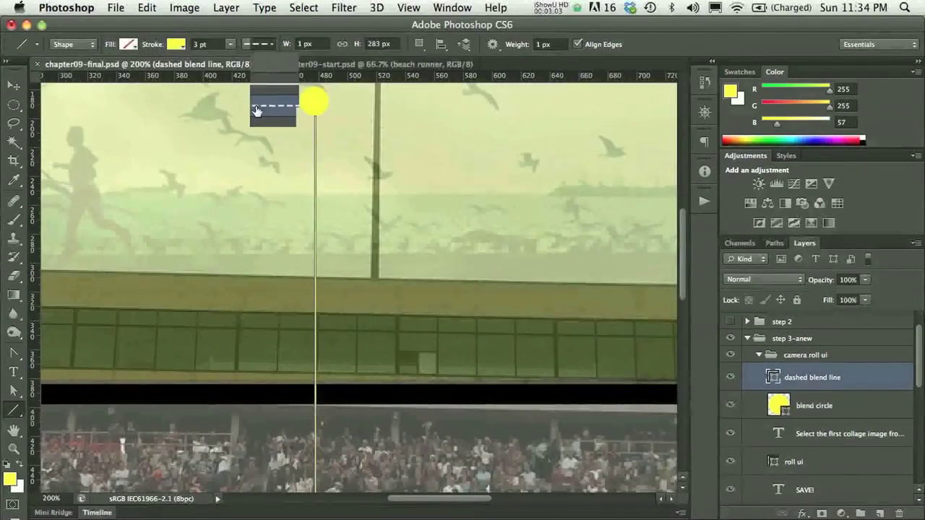
# - Give the line a dashed stroke style, then deselect it
pyautogui.click(258, 44)
pyautogui.click(253, 129)
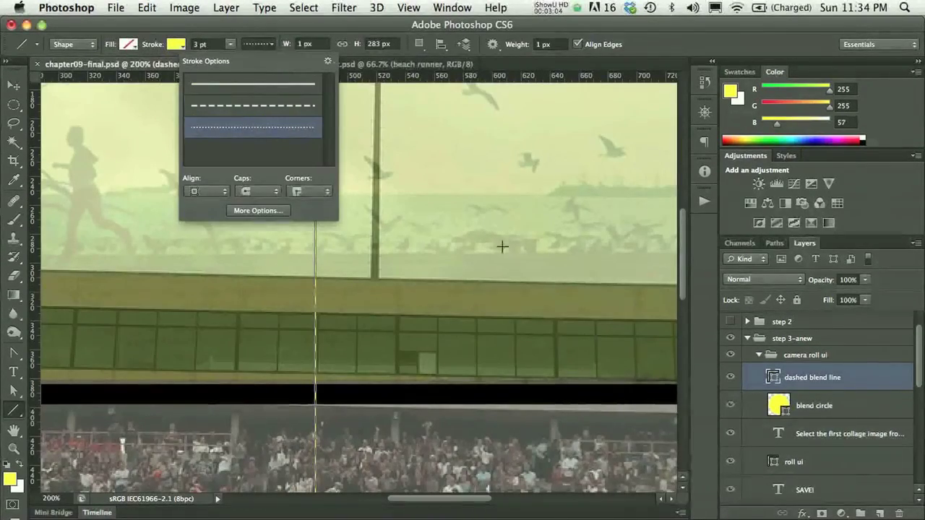
pyautogui.click(767, 423)
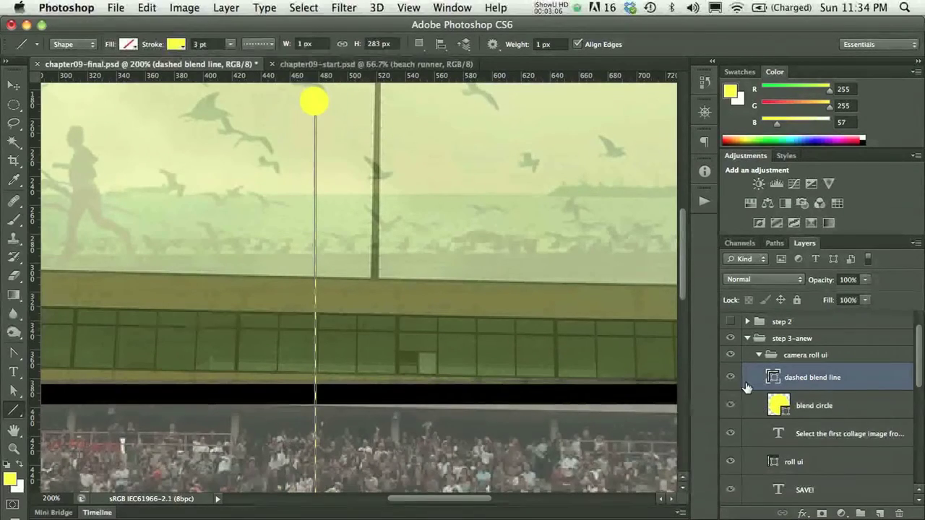
pyautogui.click(781, 431)
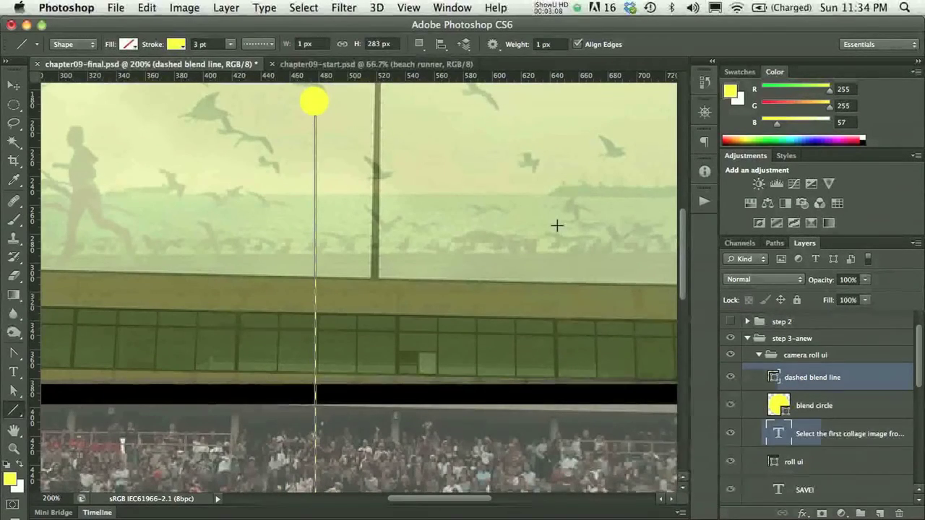
pyautogui.scroll(-3, 475, 240)
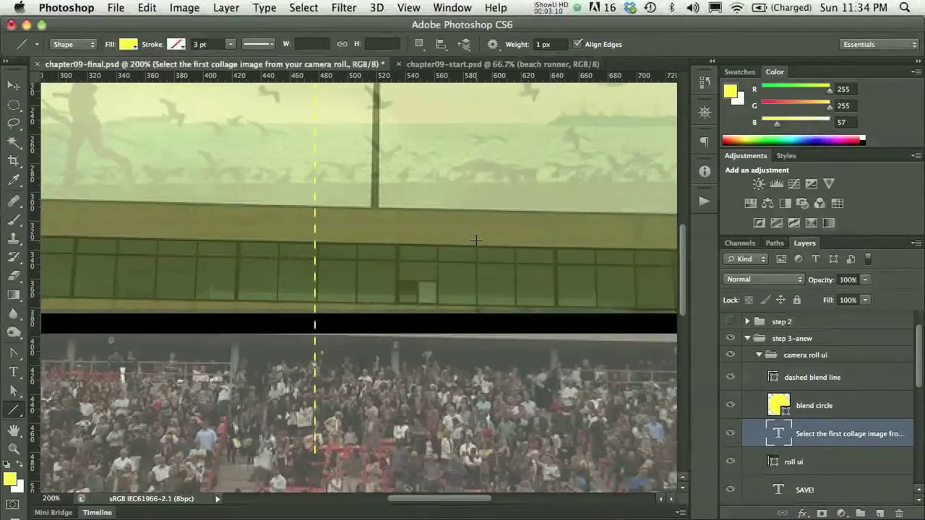
pyautogui.scroll(-2, 476, 240)
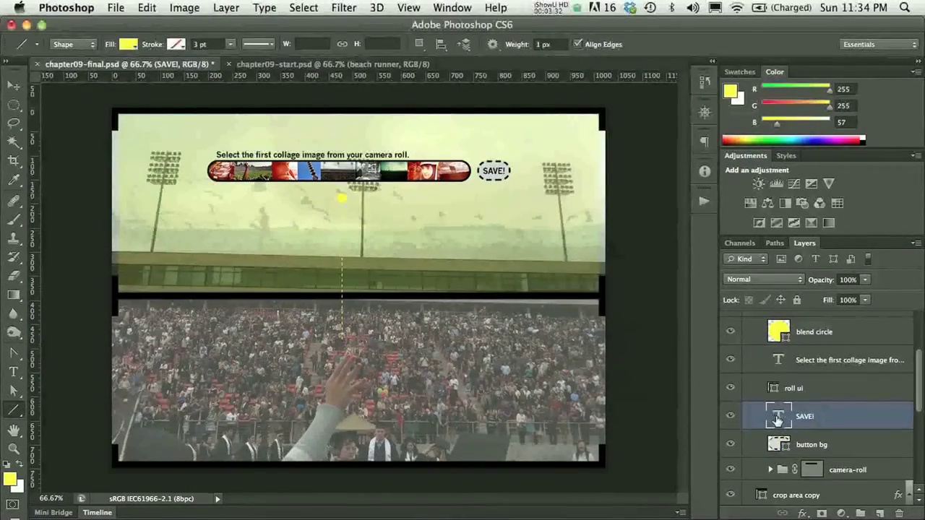
# - Duplicate the SAVE! text layer and move the copy down to the dashed line's end
pyautogui.moveTo(778, 419); pyautogui.dragTo(880, 511)
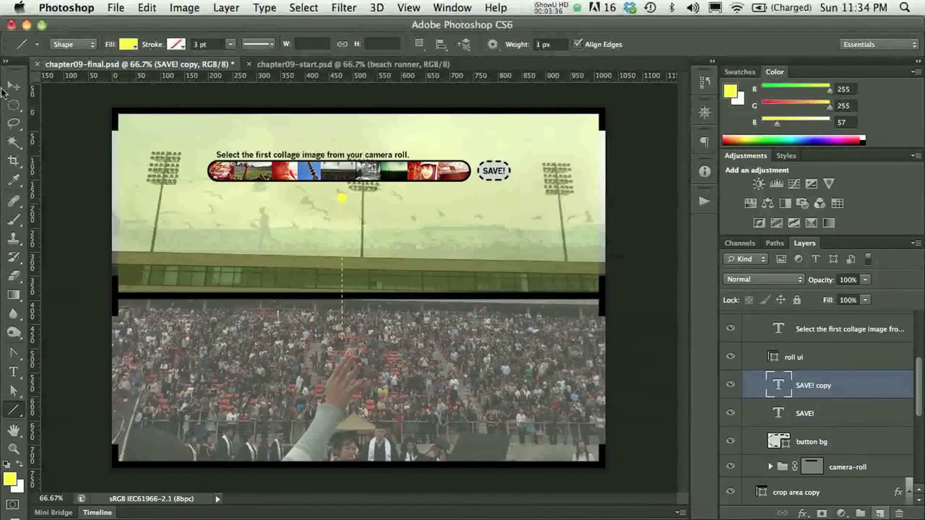
pyautogui.click(13, 87)
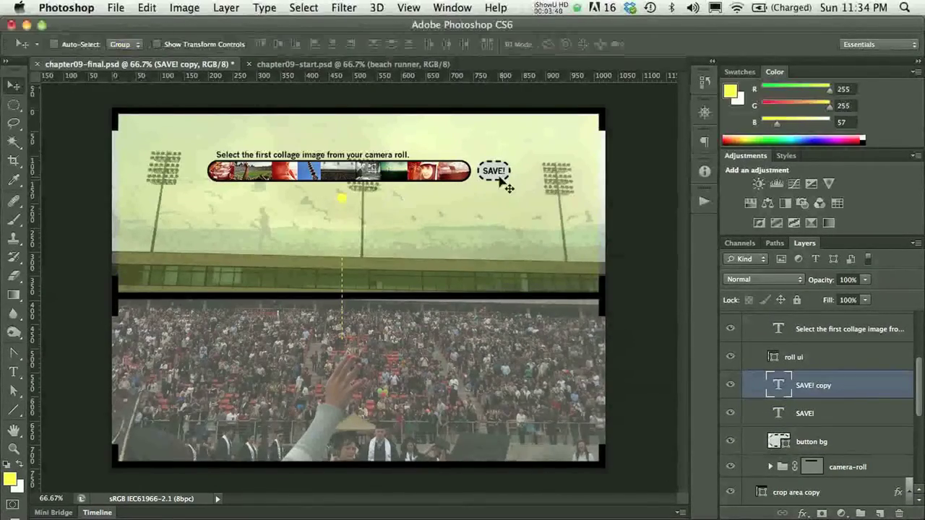
pyautogui.moveTo(494, 172); pyautogui.dragTo(332, 344)
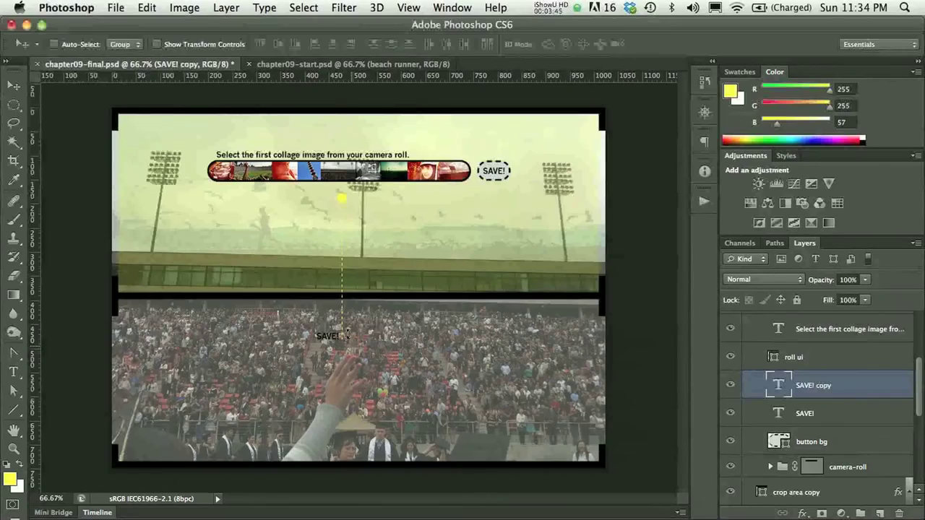
# - Rotate the SAVE! copy -90° so it stands vertically, and apply the transform
pyautogui.press('super+t')
pyautogui.moveTo(341, 324); pyautogui.dragTo(297, 302)
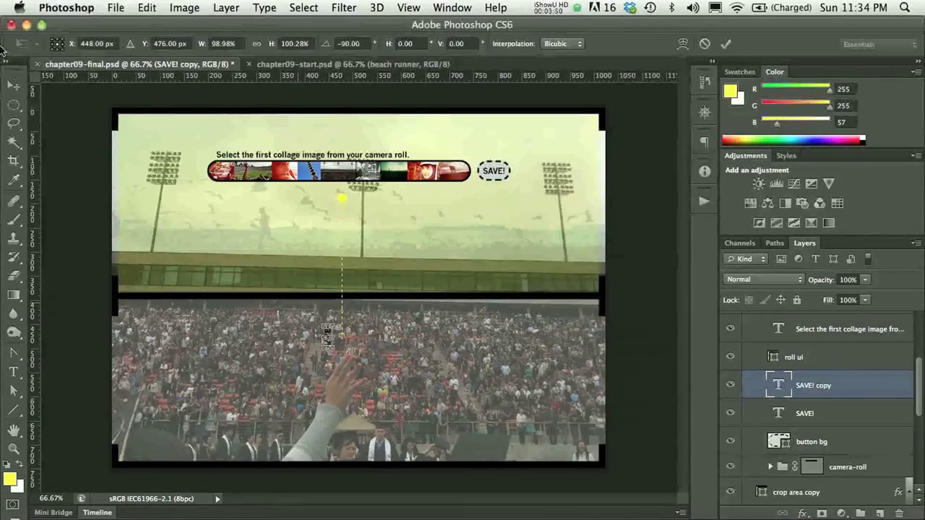
pyautogui.click(13, 86)
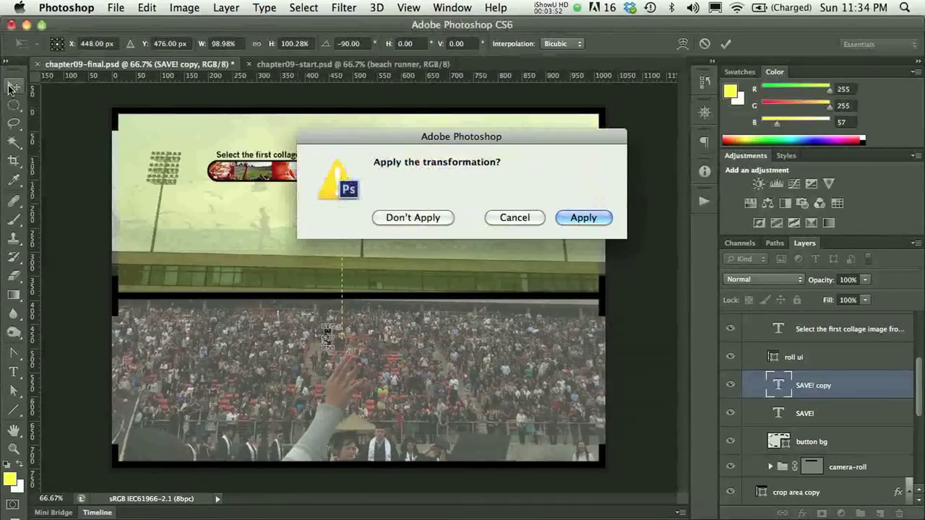
pyautogui.click(583, 217)
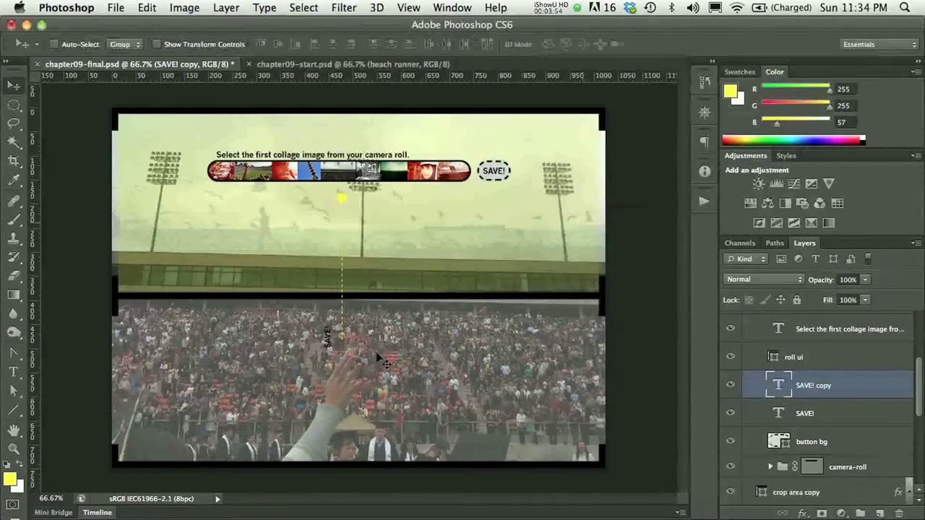
pyautogui.keyDown('super'); pyautogui.click(341, 370); pyautogui.keyUp('super')
pyautogui.keyDown('super'); pyautogui.click(341, 370); pyautogui.keyUp('super')
# - Change the rotated copy's text to BLEND, nudge it toward the line, and move its layer above dashed blend line
pyautogui.hotkey('alt', '.')
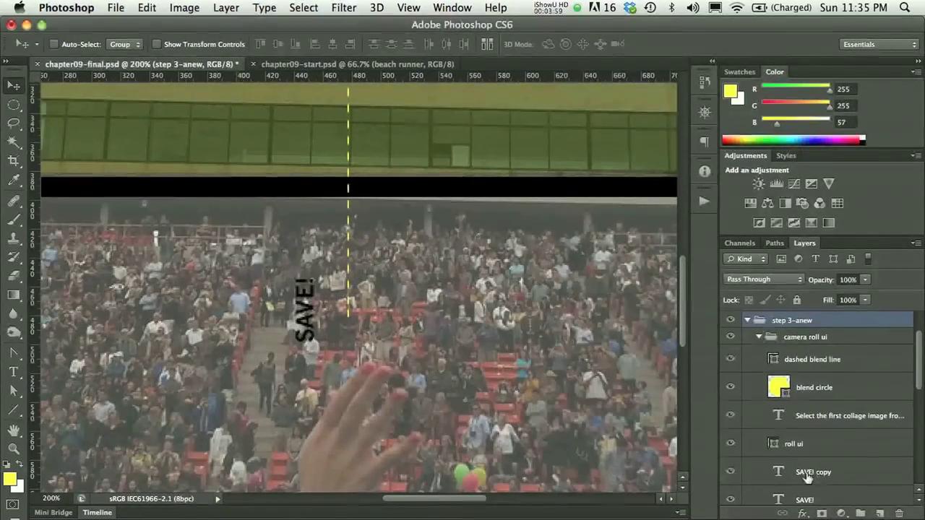
pyautogui.doubleClick(778, 473)
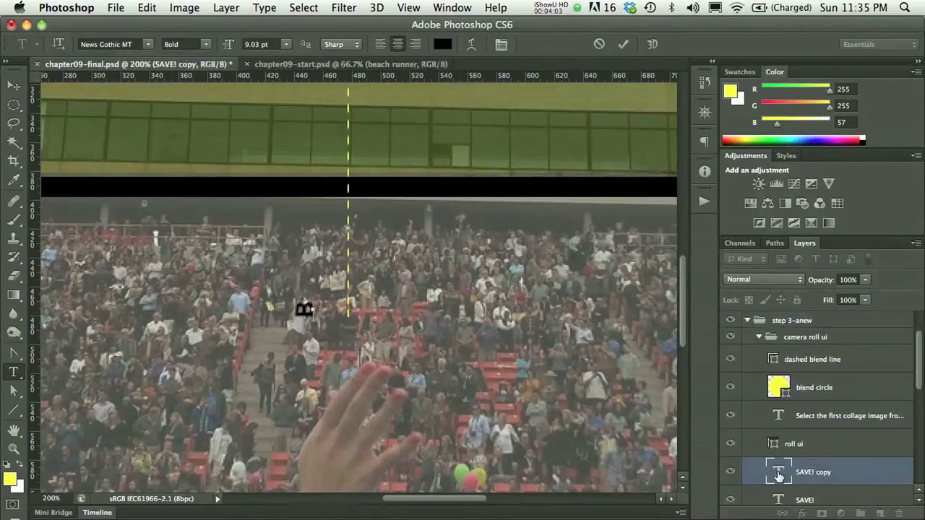
pyautogui.write('BLEND')
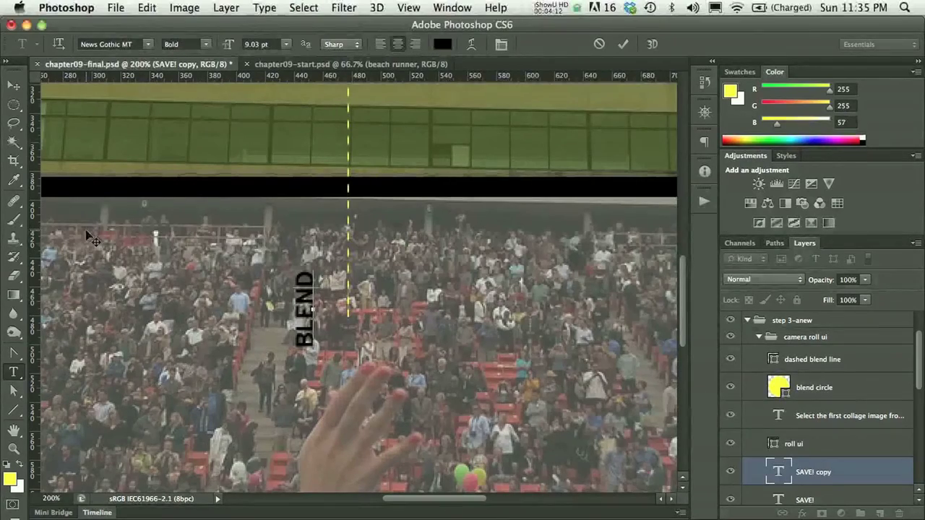
pyautogui.click(14, 86)
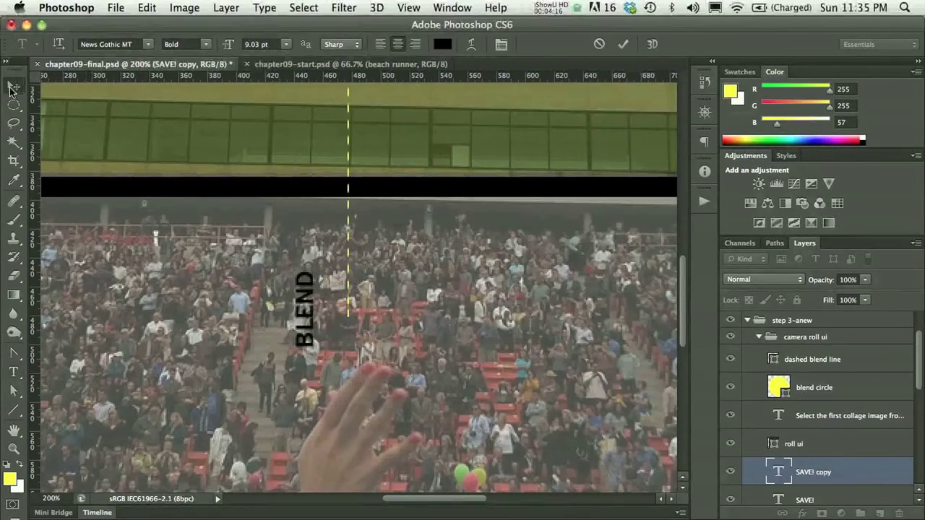
pyautogui.moveTo(318, 324); pyautogui.dragTo(336, 292)
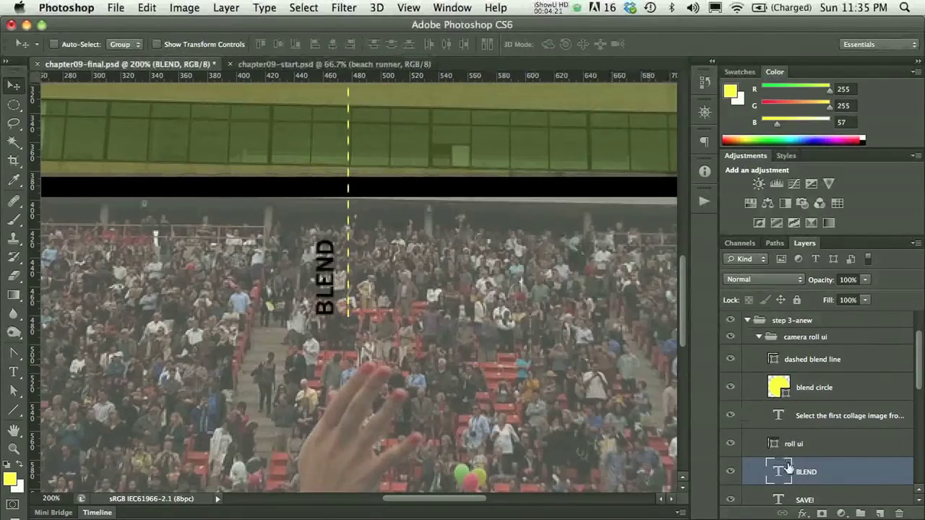
pyautogui.moveTo(789, 468); pyautogui.dragTo(794, 360)
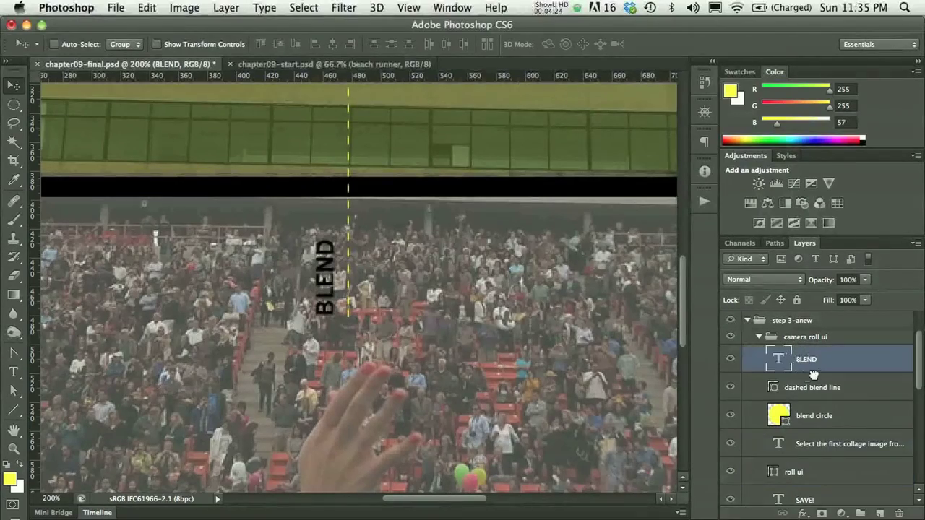
# - Draw a rectangle behind the BLEND label on a new layer above dashed blend line
pyautogui.click(13, 409)
pyautogui.click(60, 413)
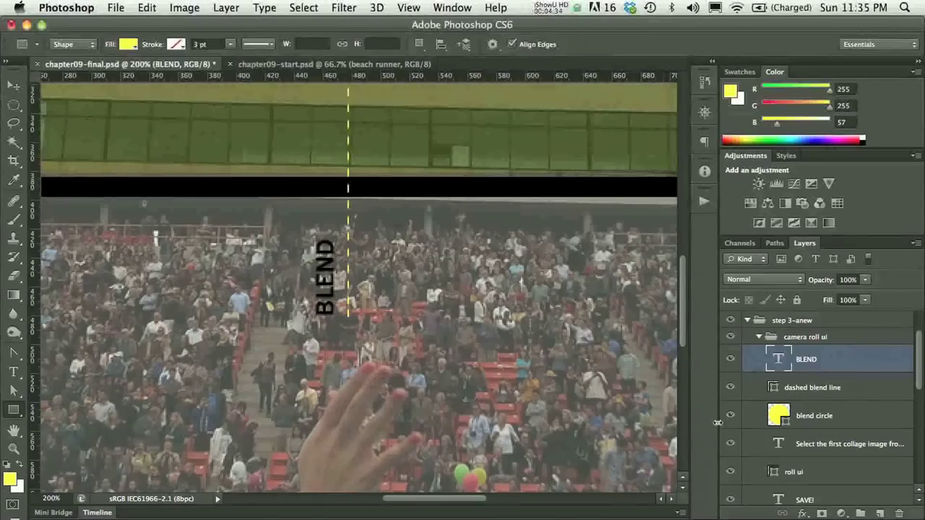
pyautogui.click(771, 389)
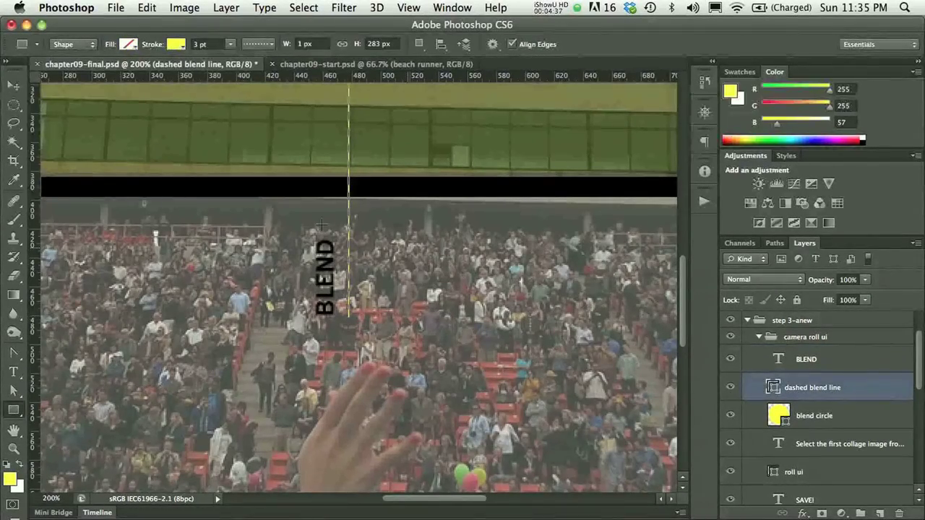
pyautogui.moveTo(306, 232); pyautogui.dragTo(348, 316)
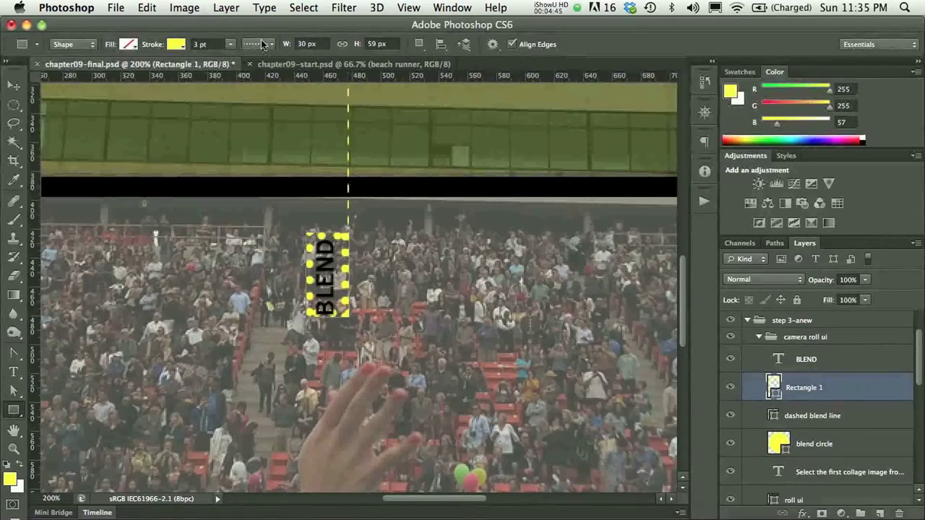
# - Fill the rectangle yellow with no stroke and nudge it down slightly
pyautogui.click(128, 44)
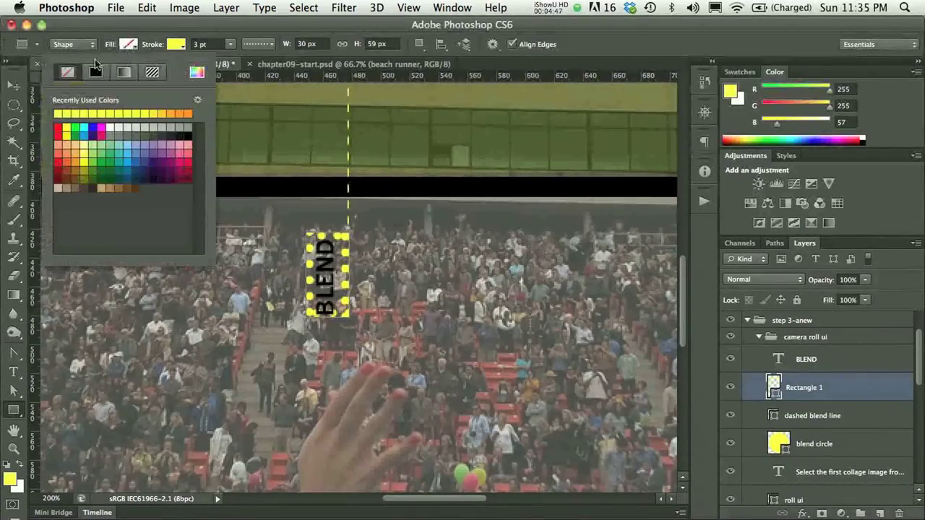
pyautogui.click(59, 113)
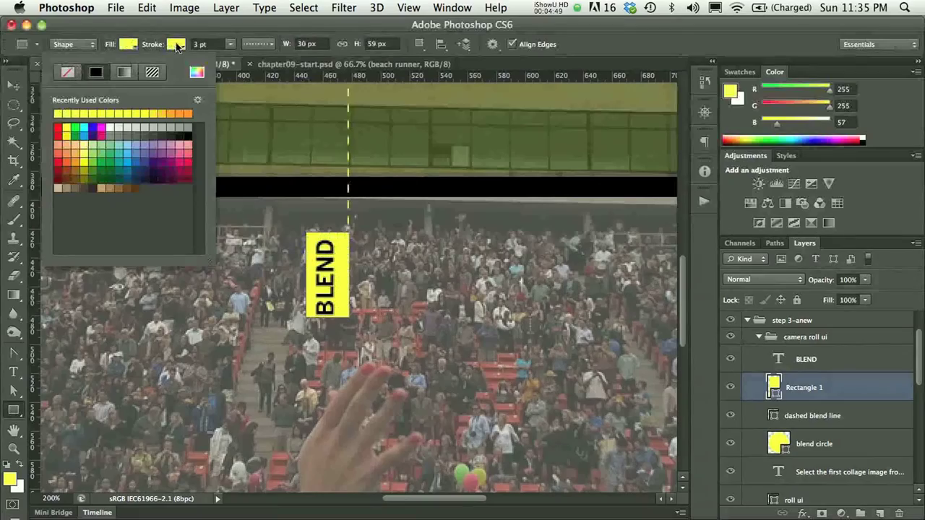
pyautogui.click(177, 45)
pyautogui.click(115, 71)
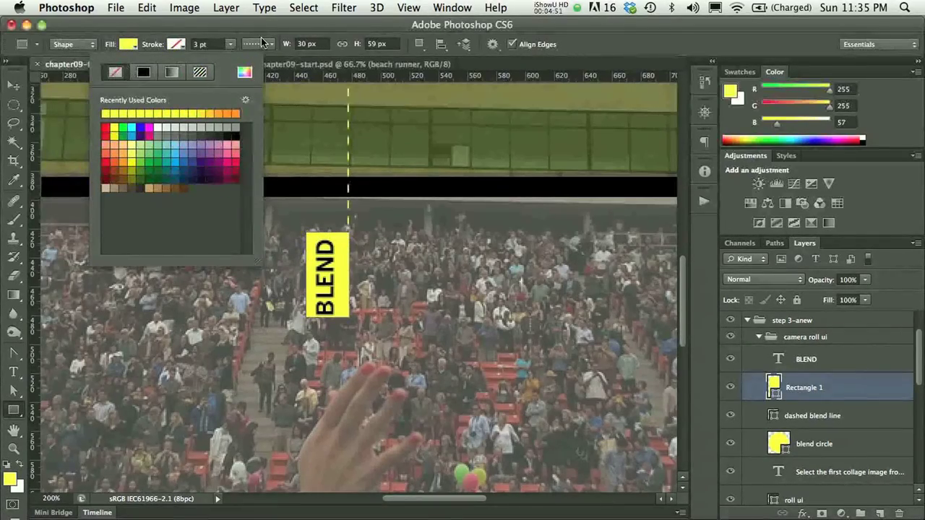
pyautogui.click(262, 44)
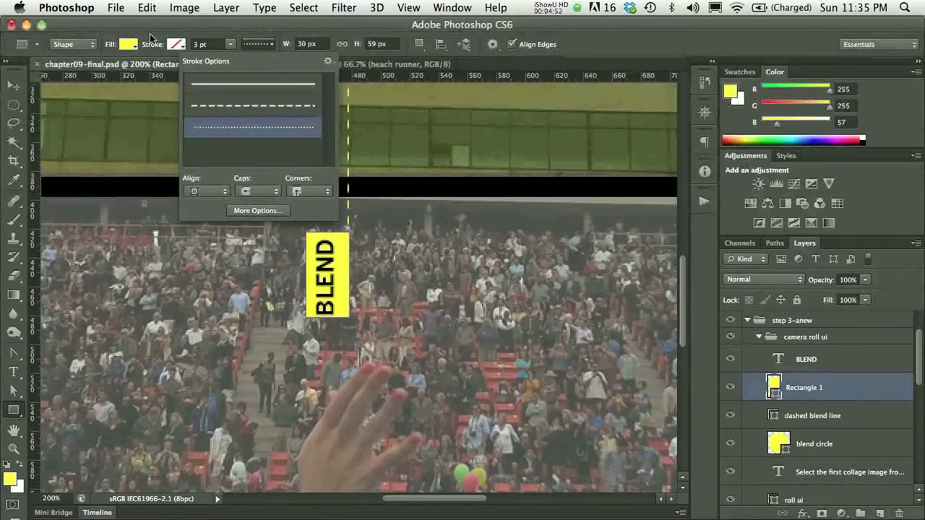
pyautogui.click(151, 37)
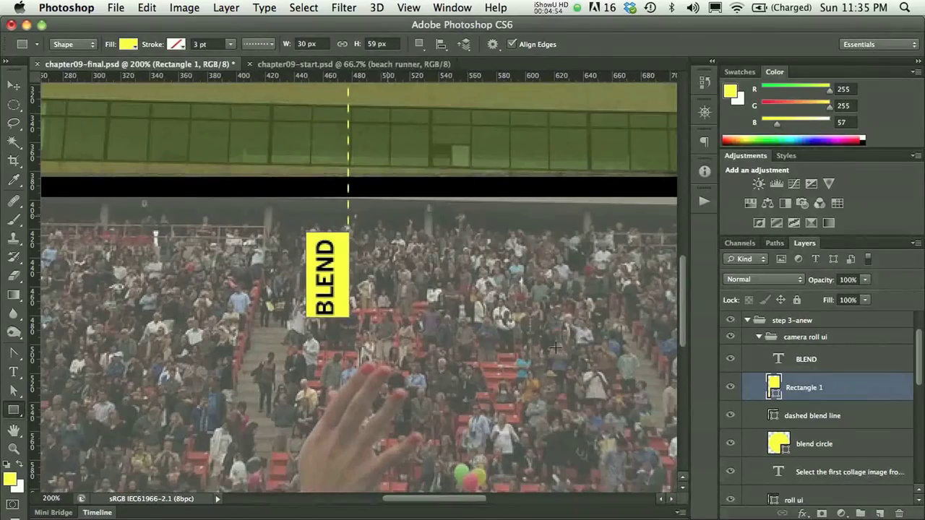
pyautogui.click(13, 86)
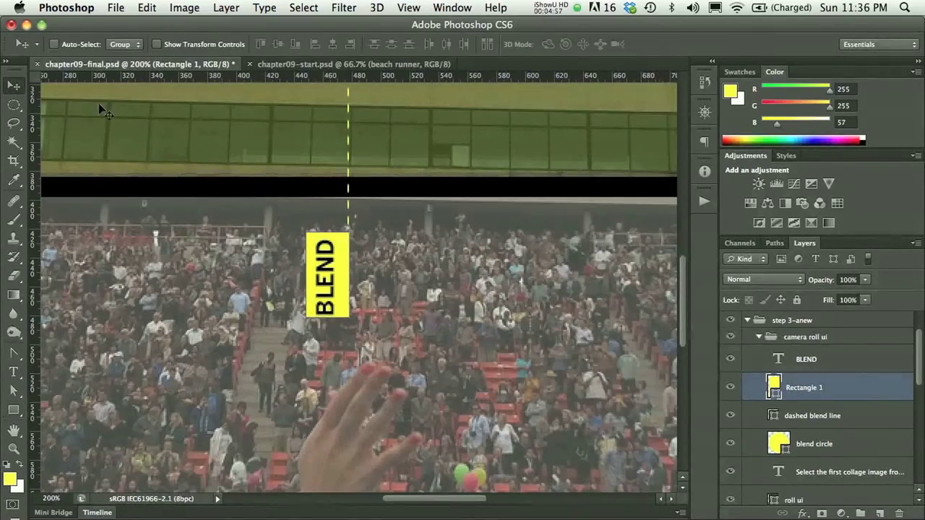
pyautogui.press('Down')
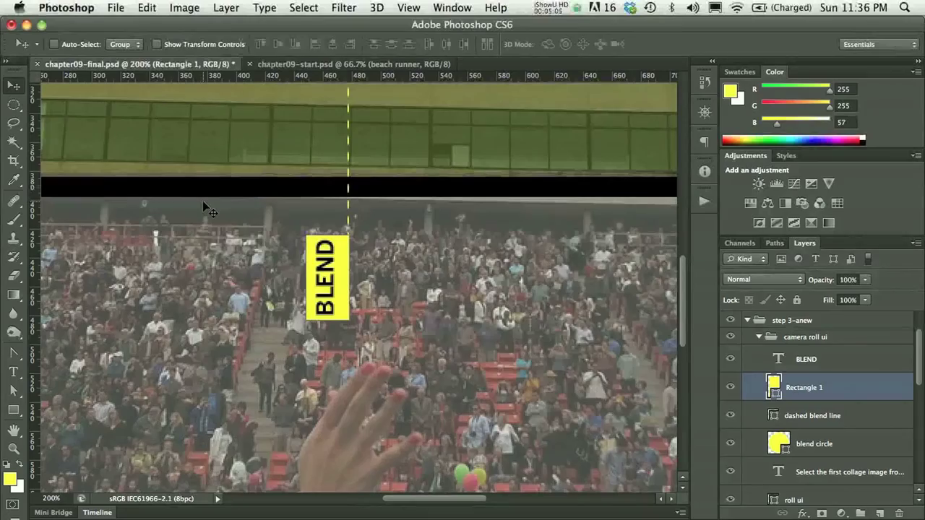
# - Zoom in on the BLEND label and rename the Rectangle 1 layer to 'blend rect'
pyautogui.press('super+0')
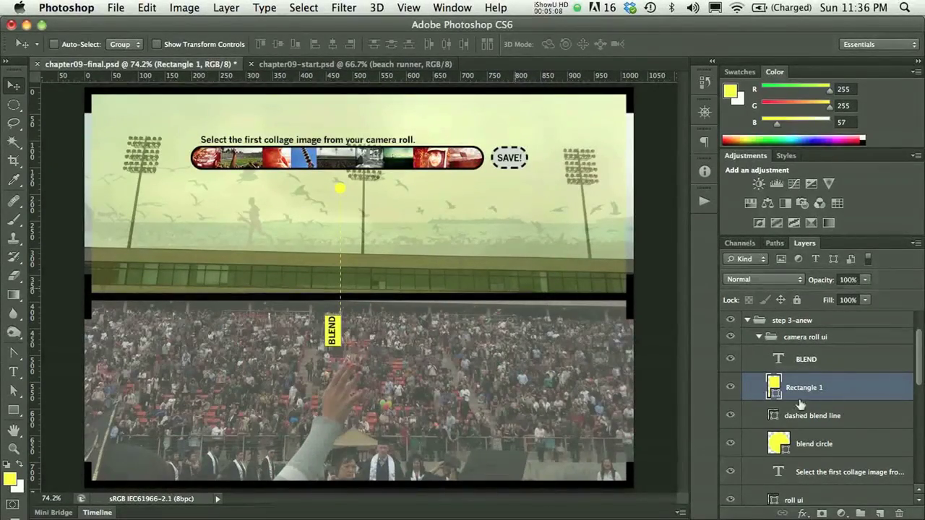
pyautogui.click(800, 363)
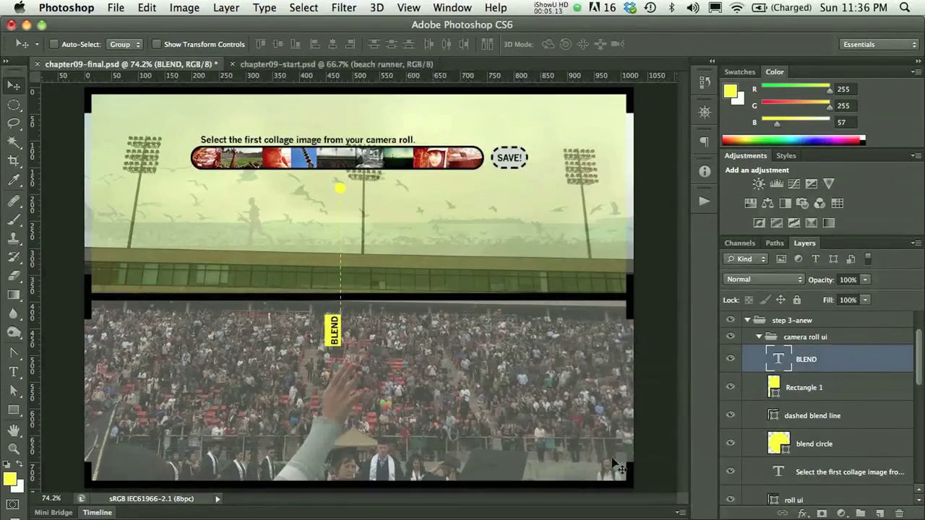
pyautogui.press('super+1')
pyautogui.scroll(-3, 321, 278)
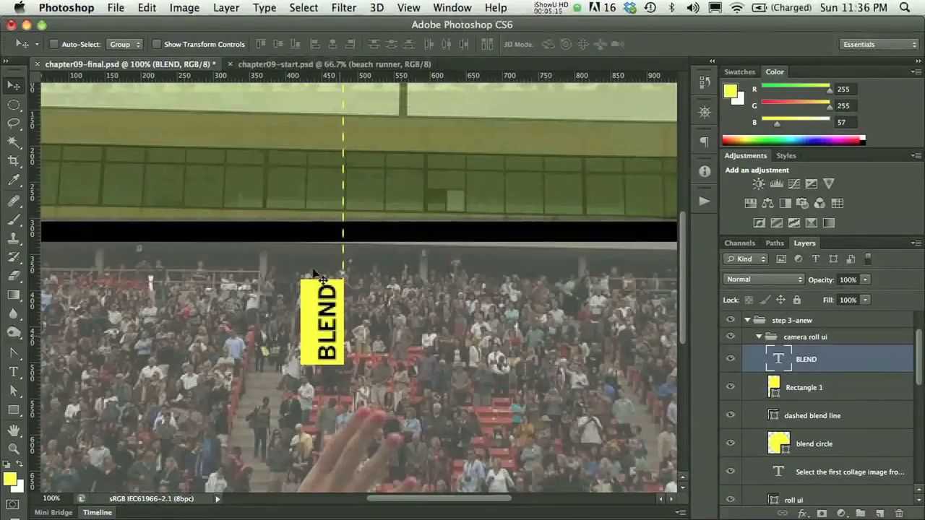
pyautogui.keyDown('super'); pyautogui.click(309, 326); pyautogui.keyUp('super')
pyautogui.press('super+equal')
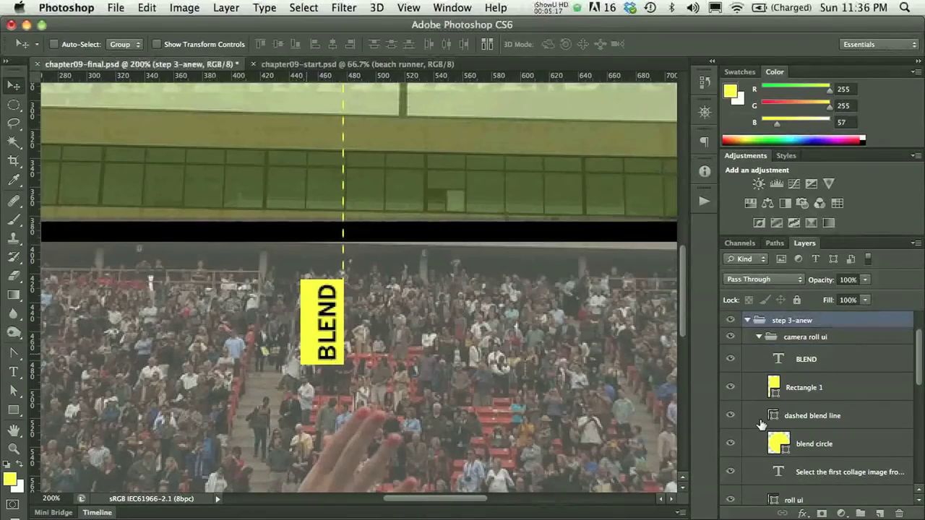
pyautogui.click(798, 390)
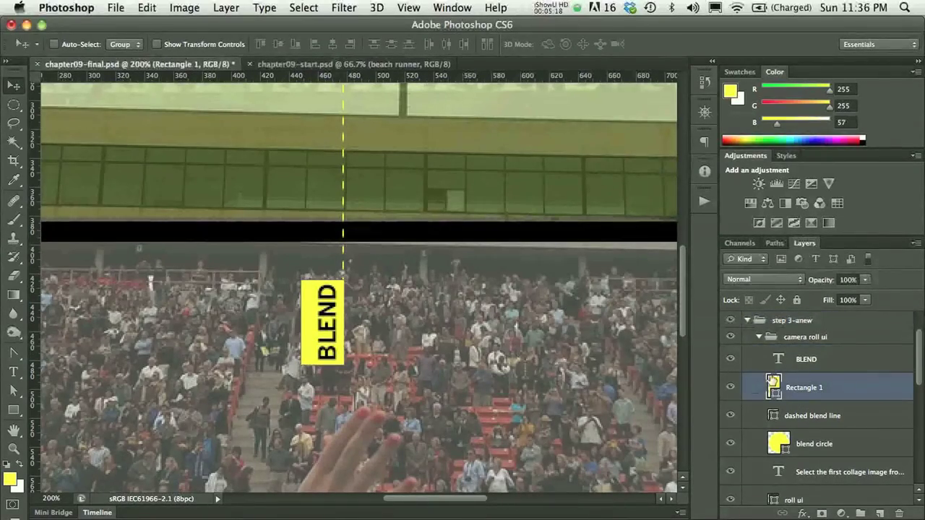
pyautogui.doubleClick(809, 386)
pyautogui.write('ble')
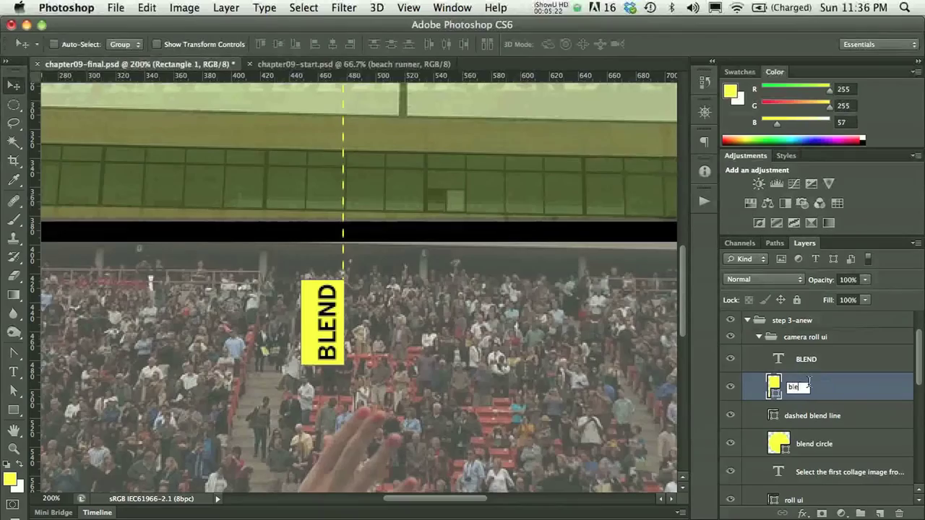
pyautogui.write('nd se')
pyautogui.press('Return')
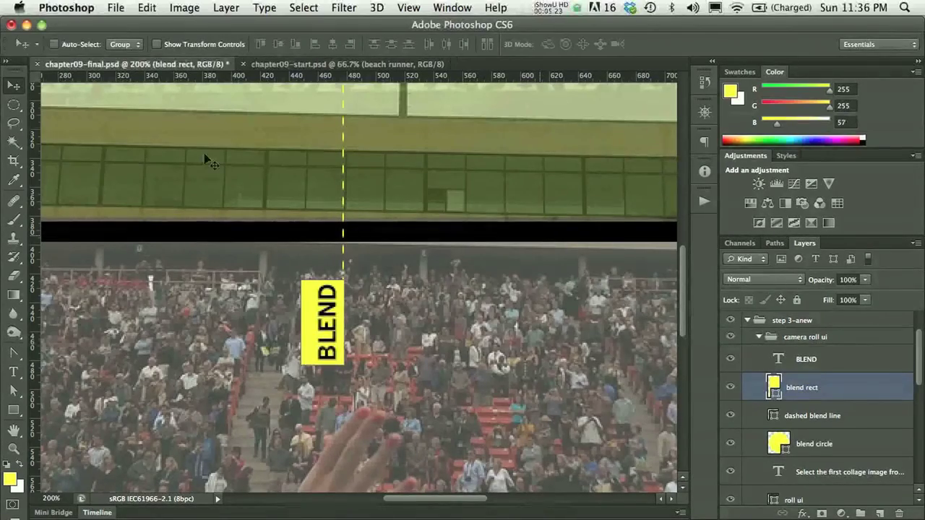
# - Narrow the yellow rectangle to 24 px wide, then collapse the step 3-anew group
pyautogui.click(13, 391)
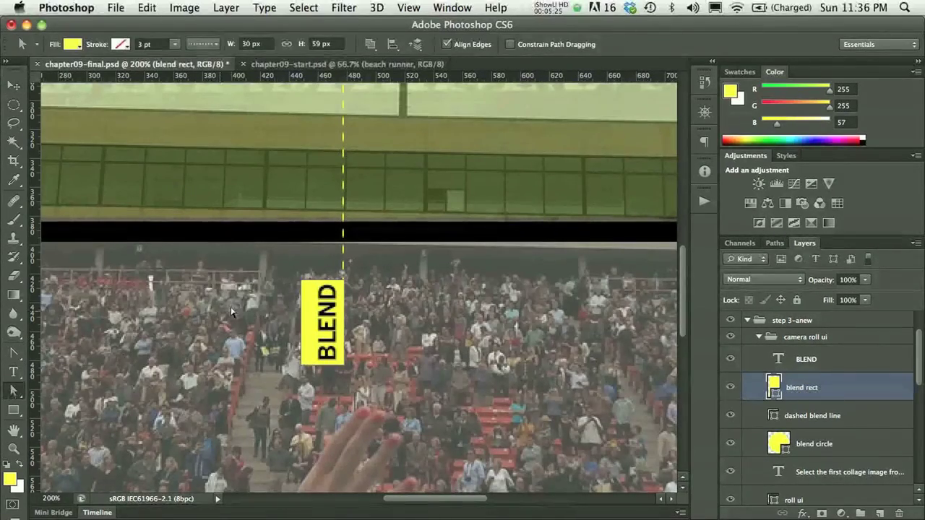
pyautogui.click(301, 284)
pyautogui.press('Right')
pyautogui.press('Right')
pyautogui.press('Right')
pyautogui.press('Right')
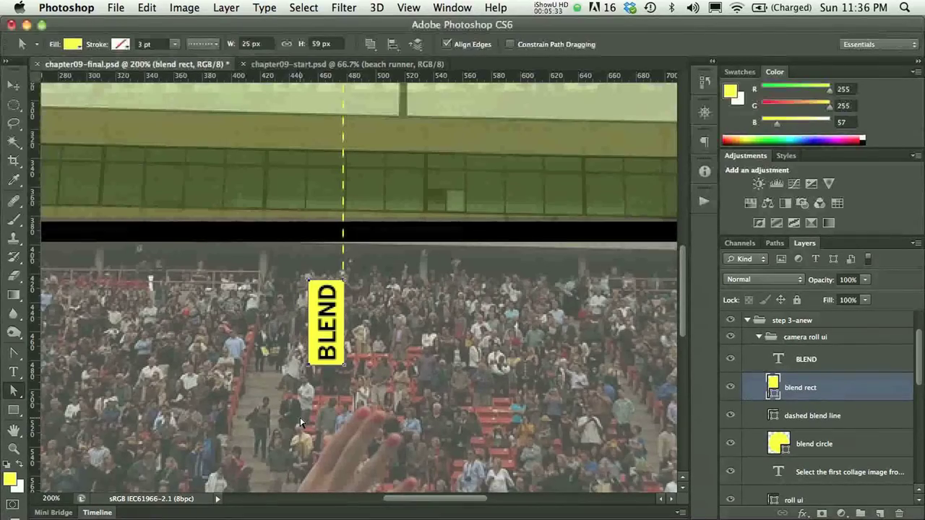
pyautogui.press('Right')
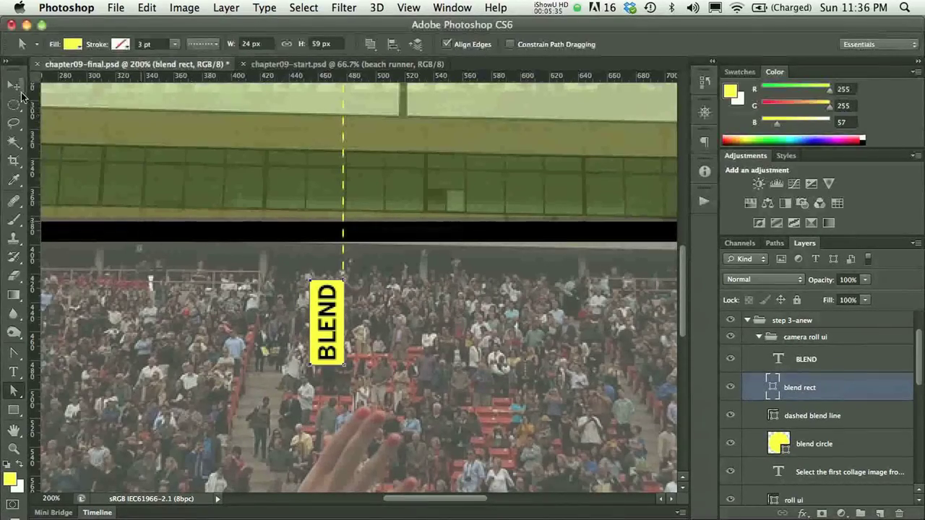
pyautogui.press('v')
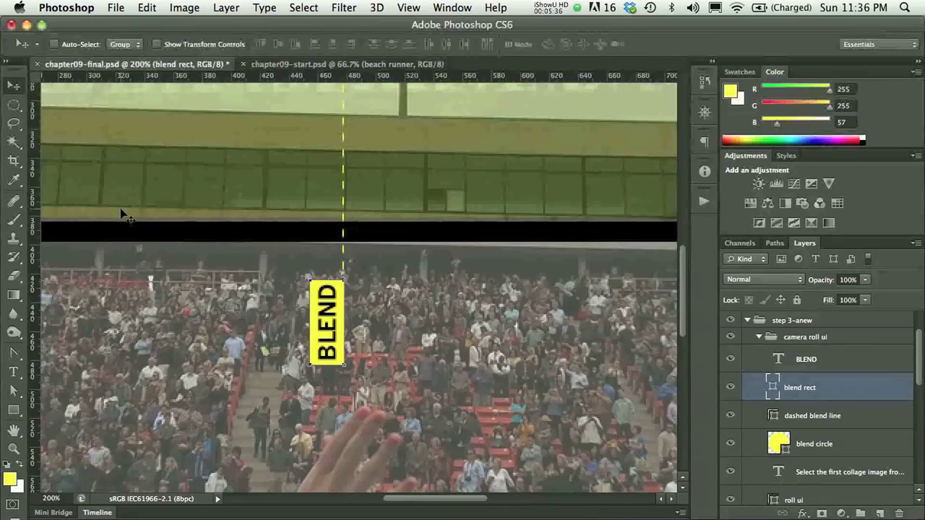
pyautogui.press('super+0')
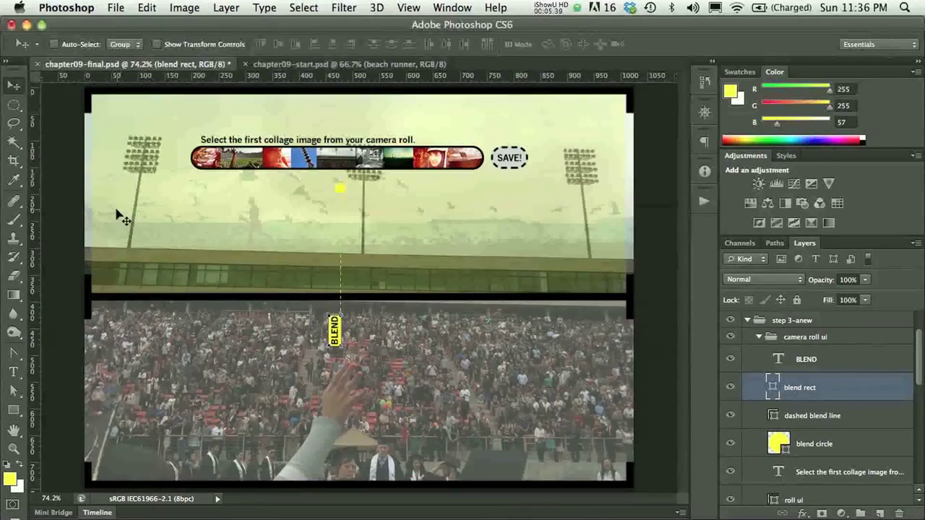
pyautogui.click(746, 322)
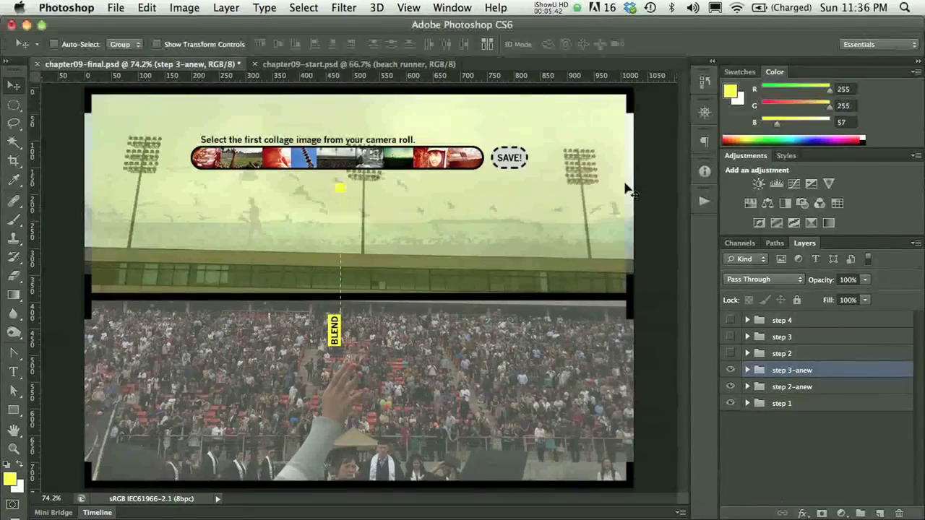